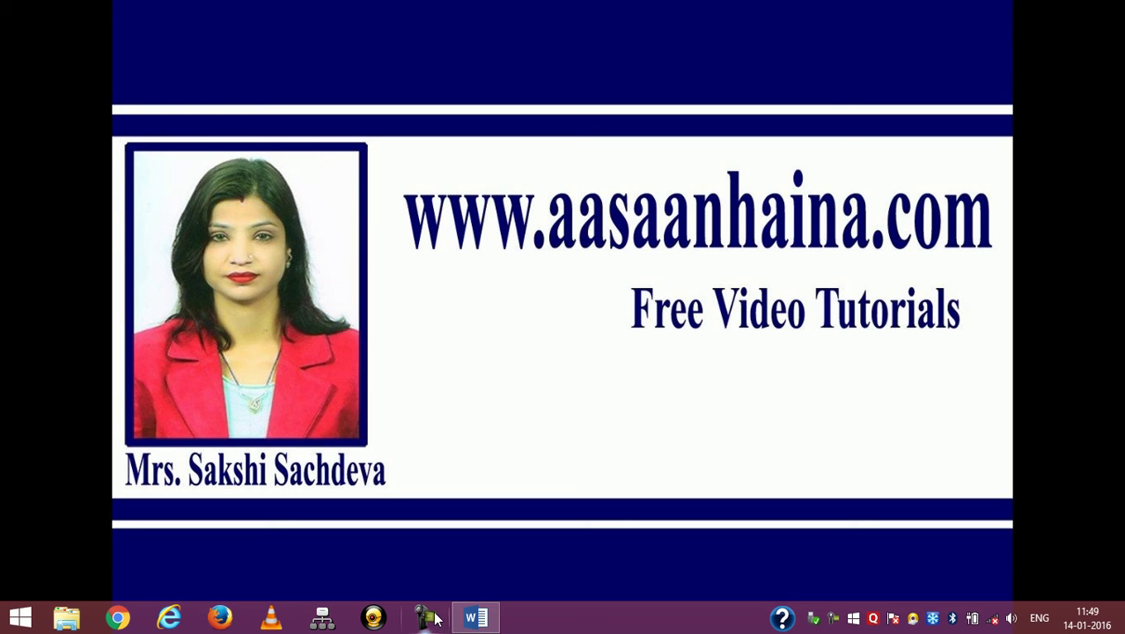
Step: Restore the Document1 window from the Word icon on the taskbar
{"action": "mouse_move", "coordinate": [493, 621]}
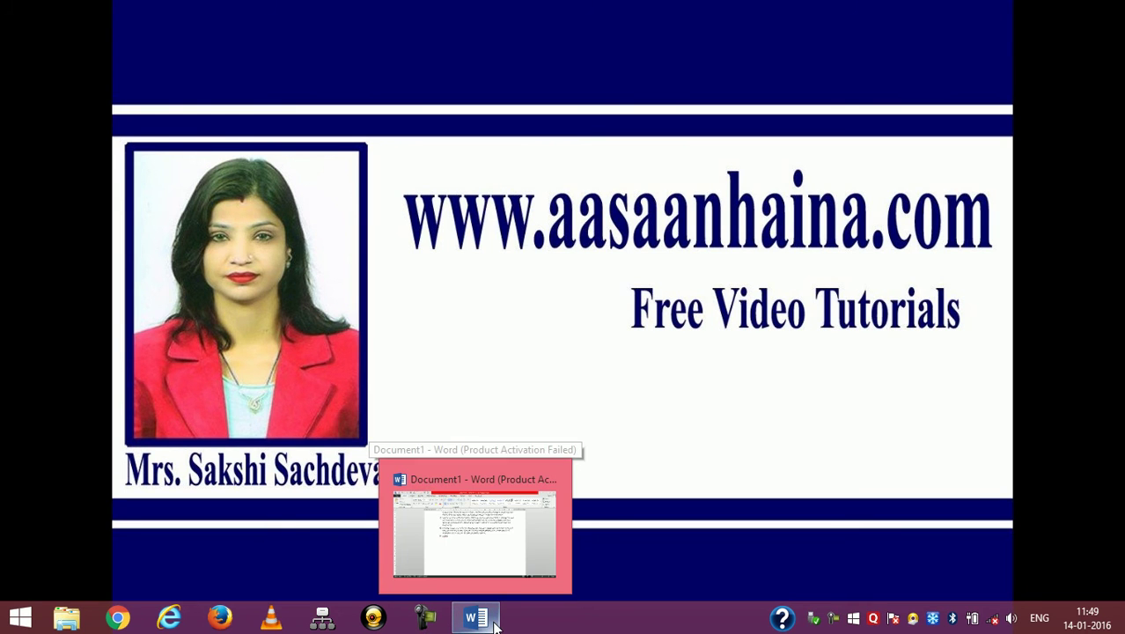
{"action": "left_click", "coordinate": [494, 623]}
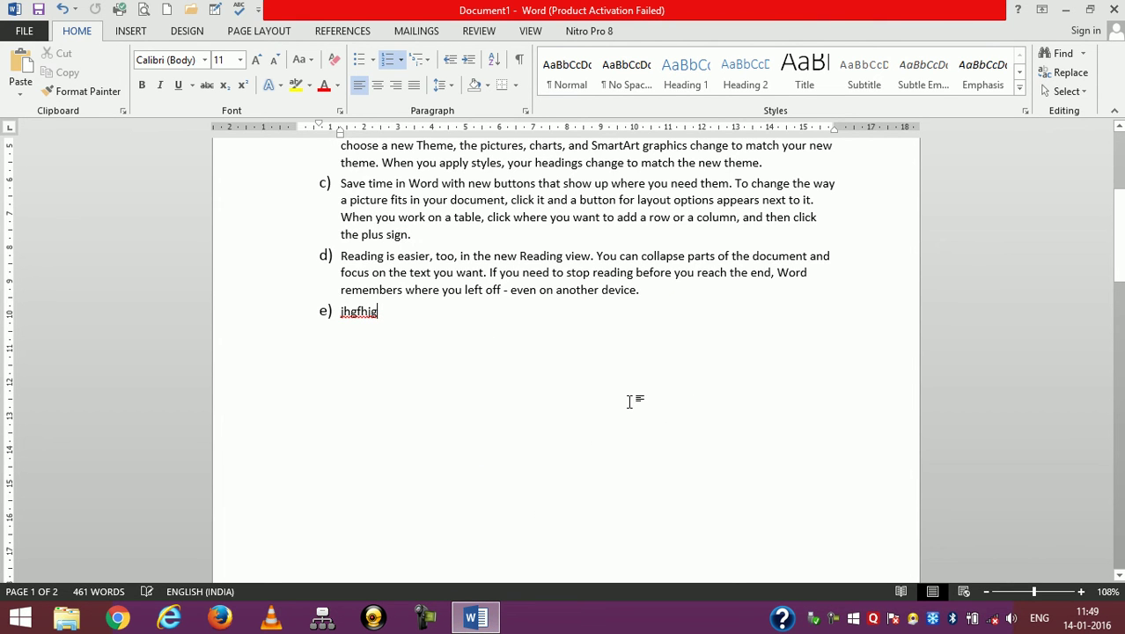
Step: Glance at the Multilevel List gallery, then delete all the old lettered-list text
{"action": "scroll", "coordinate": [631, 401], "scroll_direction": "up", "scroll_amount": 3}
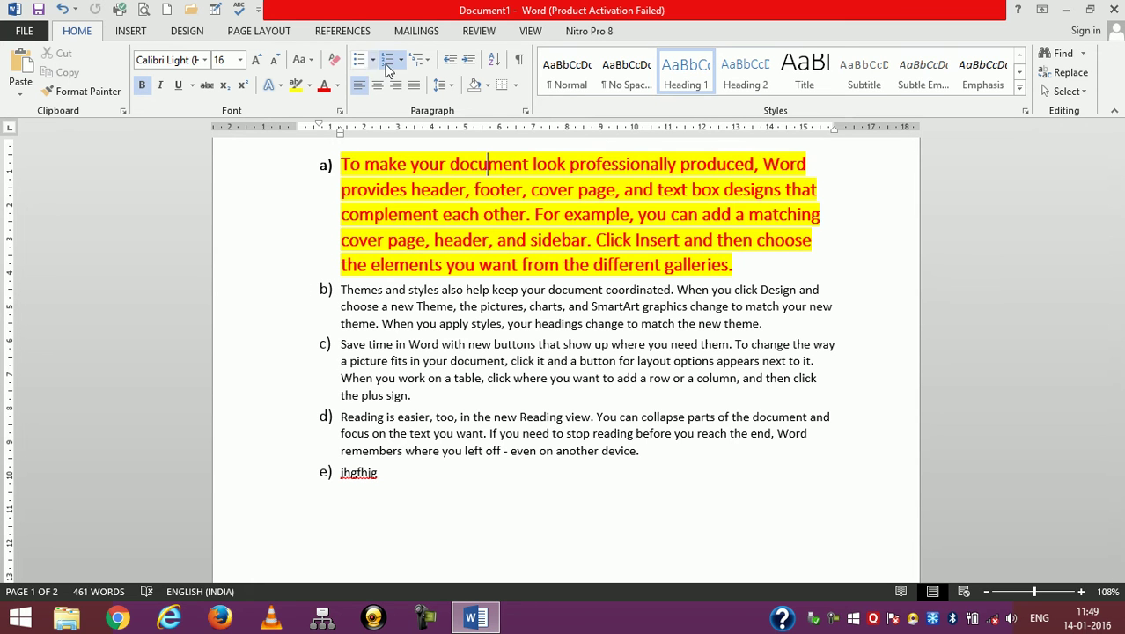
{"action": "left_click", "coordinate": [433, 291]}
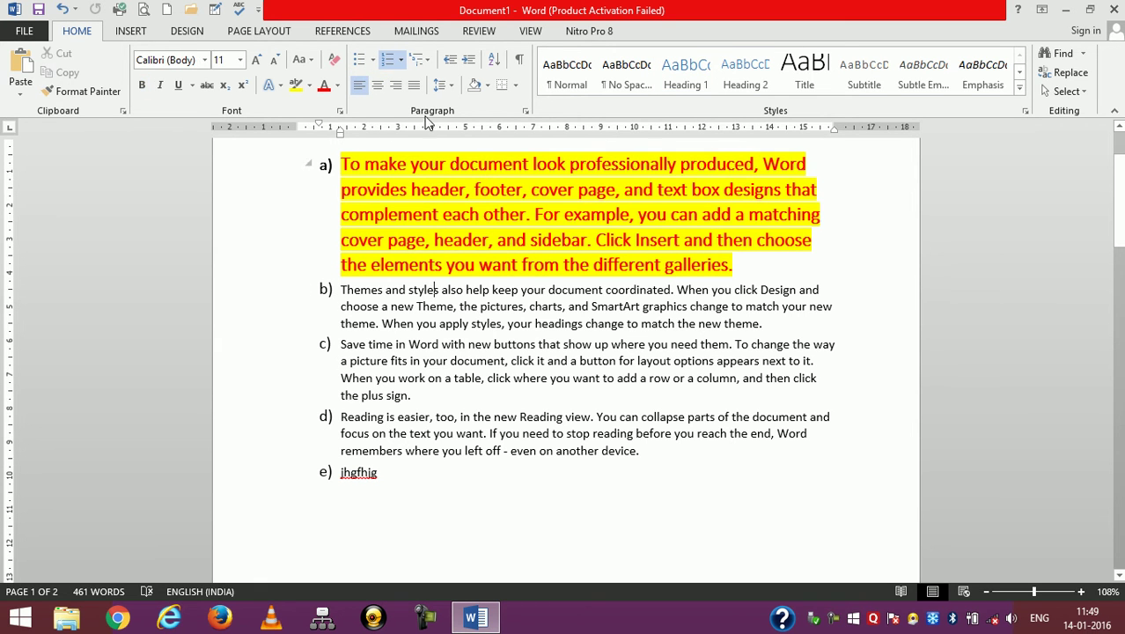
{"action": "left_click", "coordinate": [430, 66]}
{"action": "left_click", "coordinate": [428, 66]}
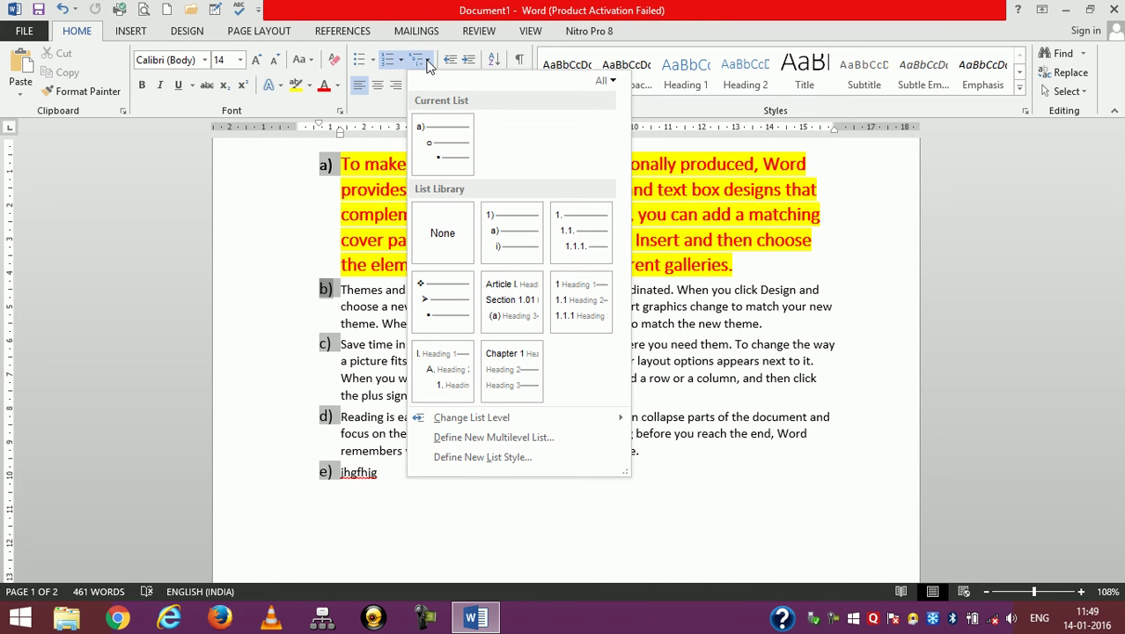
{"action": "left_click", "coordinate": [748, 340]}
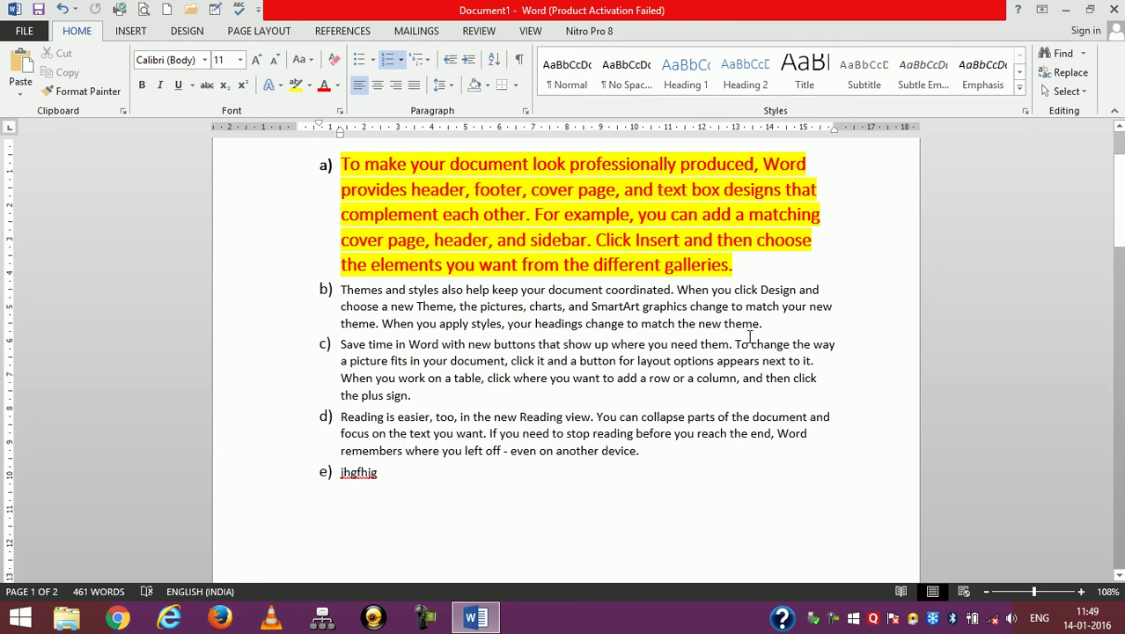
{"action": "key", "text": "ctrl+a"}
{"action": "key", "text": "Delete"}
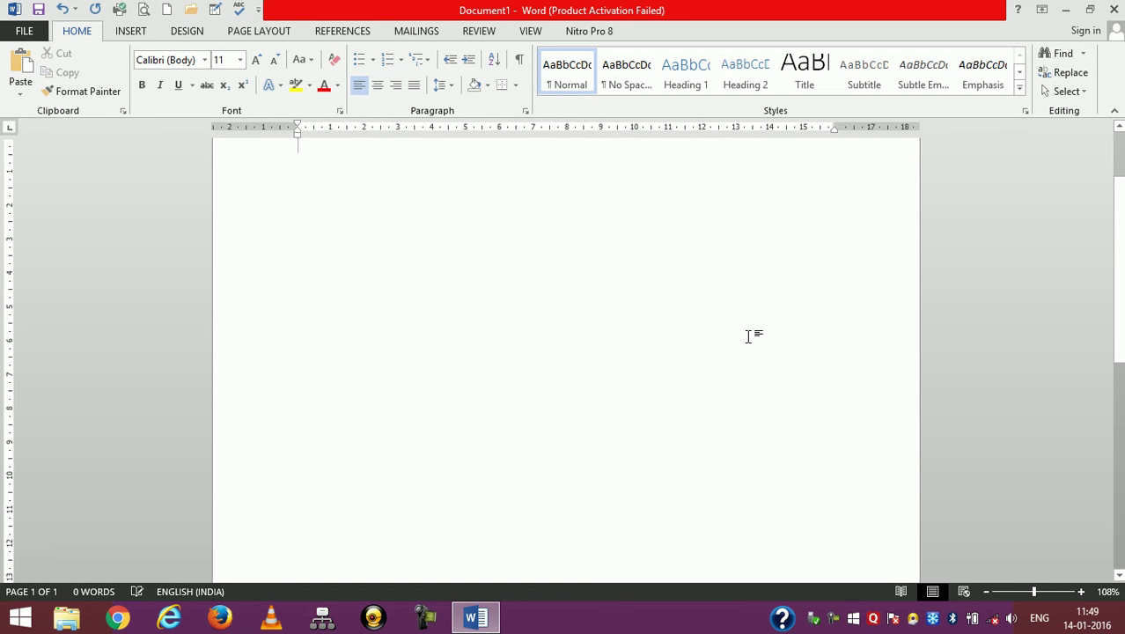
Step: Zoom in and type the lines 'Microsoft Office 2010' and 'Ms-word 2010'
{"action": "left_click", "coordinate": [1081, 592]}
{"action": "left_click", "coordinate": [1081, 592]}
{"action": "left_click", "coordinate": [1081, 592]}
{"action": "left_click", "coordinate": [1081, 591]}
{"action": "left_click", "coordinate": [1080, 592]}
{"action": "left_click", "coordinate": [1080, 592]}
{"action": "left_click", "coordinate": [1081, 591]}
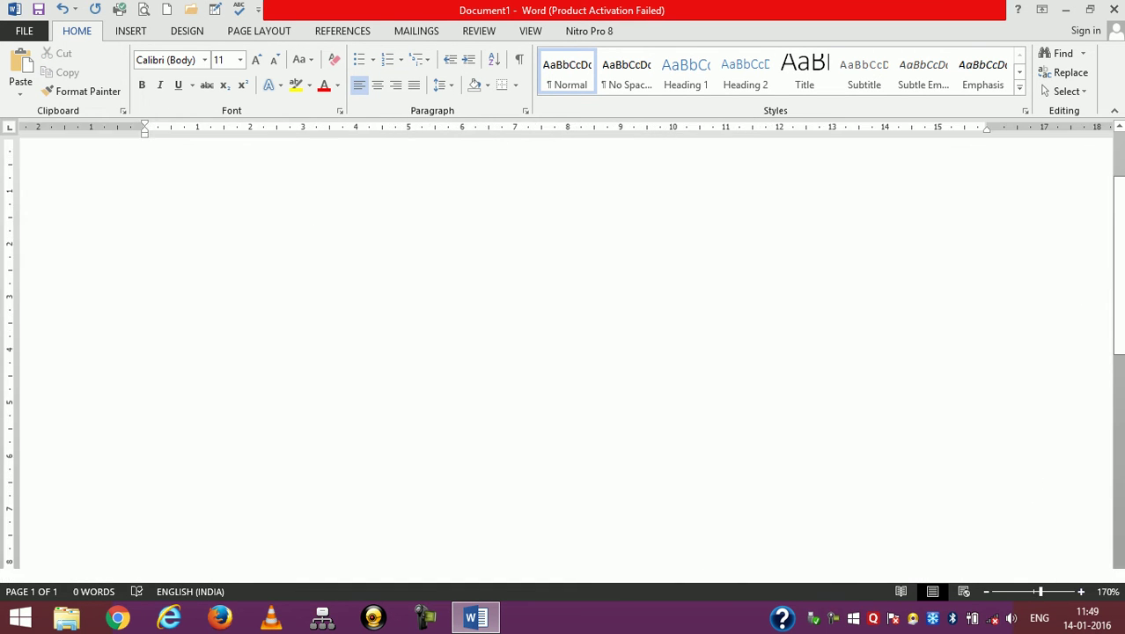
{"action": "scroll", "coordinate": [1118, 145], "scroll_direction": "up", "scroll_amount": 2}
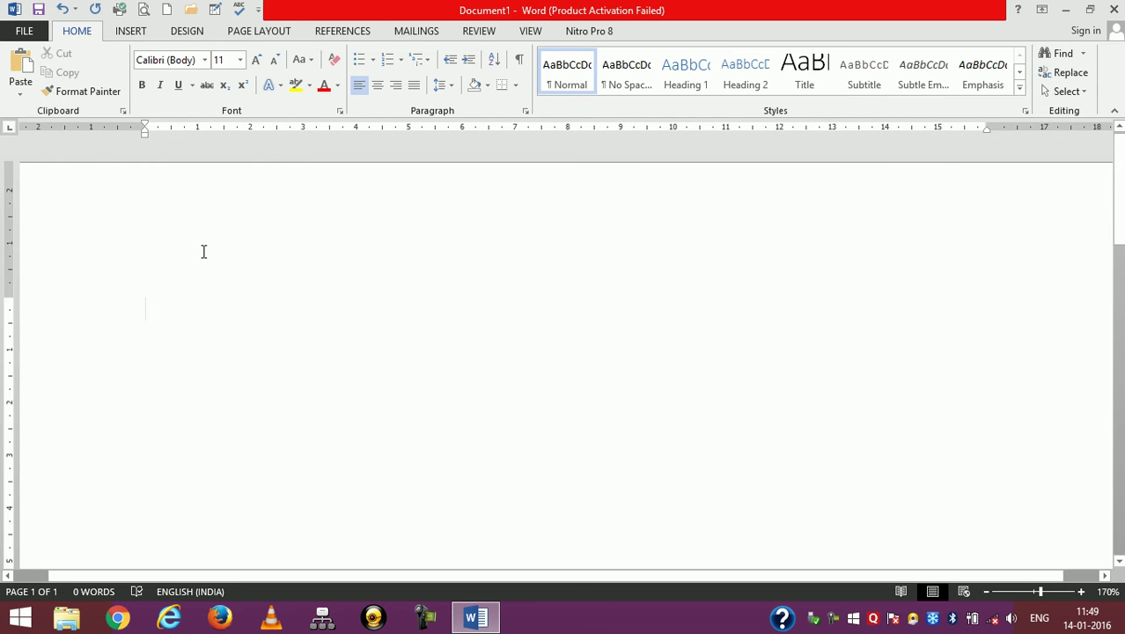
{"action": "type", "text": "S"}
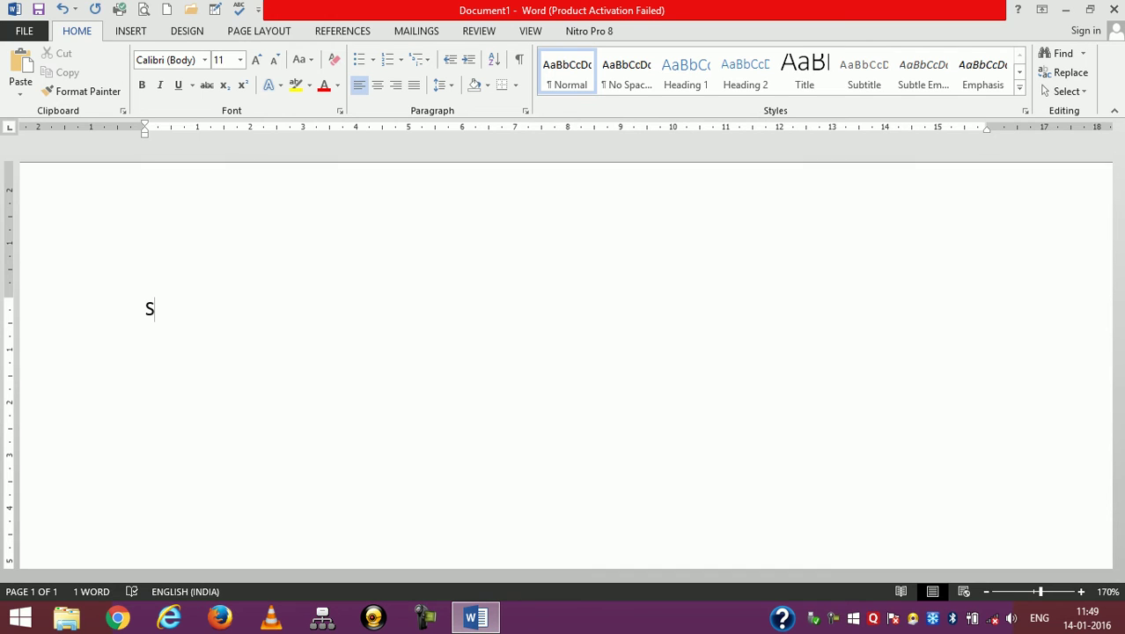
{"action": "key", "text": "BackSpace"}
{"action": "type", "text": "Microsft"}
{"action": "key", "text": "BackSpace"}
{"action": "type", "text": "t"}
{"action": "key", "text": "BackSpace"}
{"action": "key", "text": "BackSpace"}
{"action": "key", "text": "BackSpace"}
{"action": "type", "text": "oft Office 2010 "}
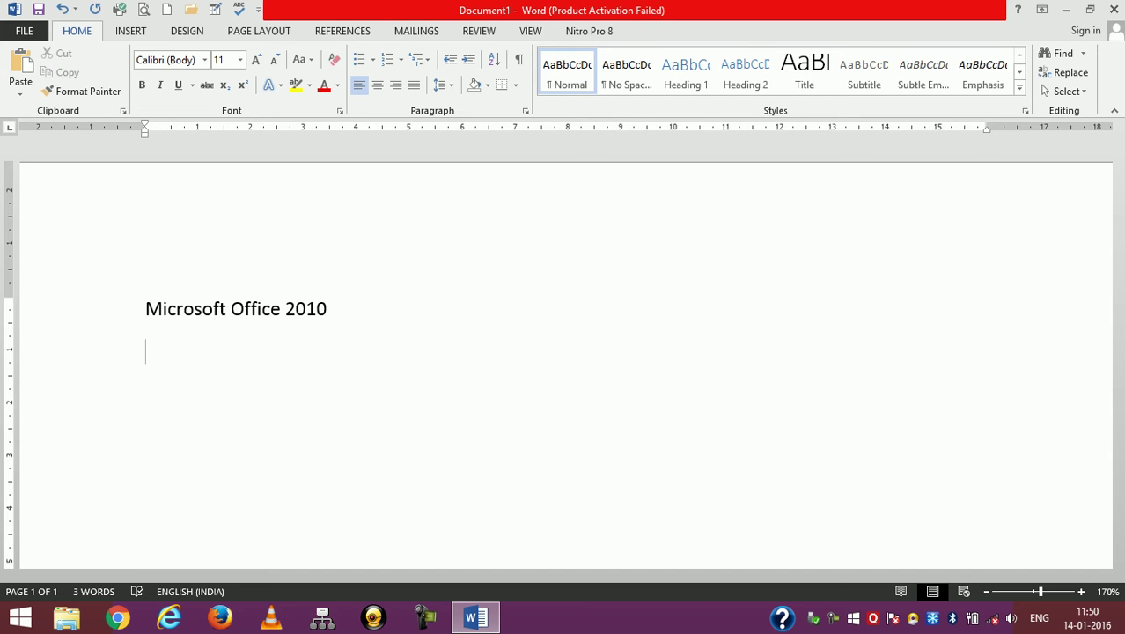
{"action": "type", "text": "Ms-word"}
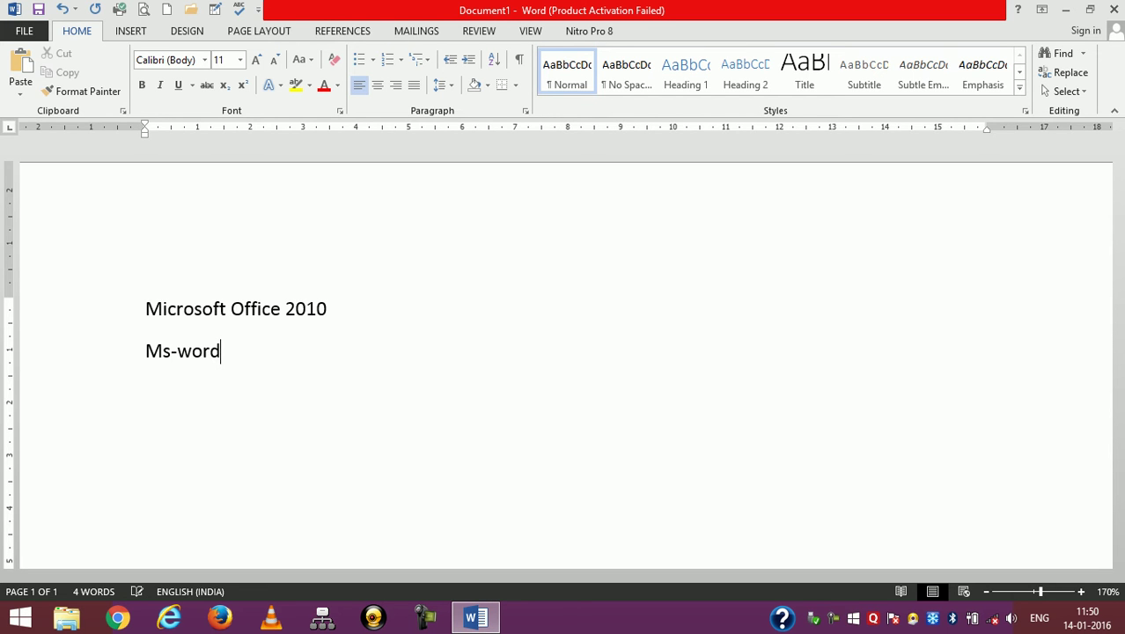
{"action": "type", "text": " 2010"}
{"action": "key", "text": "Return"}
Step: Type the lines Ms-Excel 2010, Ms-Powerpoint 2010, Ms-Access 2010 and Ms-Publisher 2010
{"action": "type", "text": "Ms"}
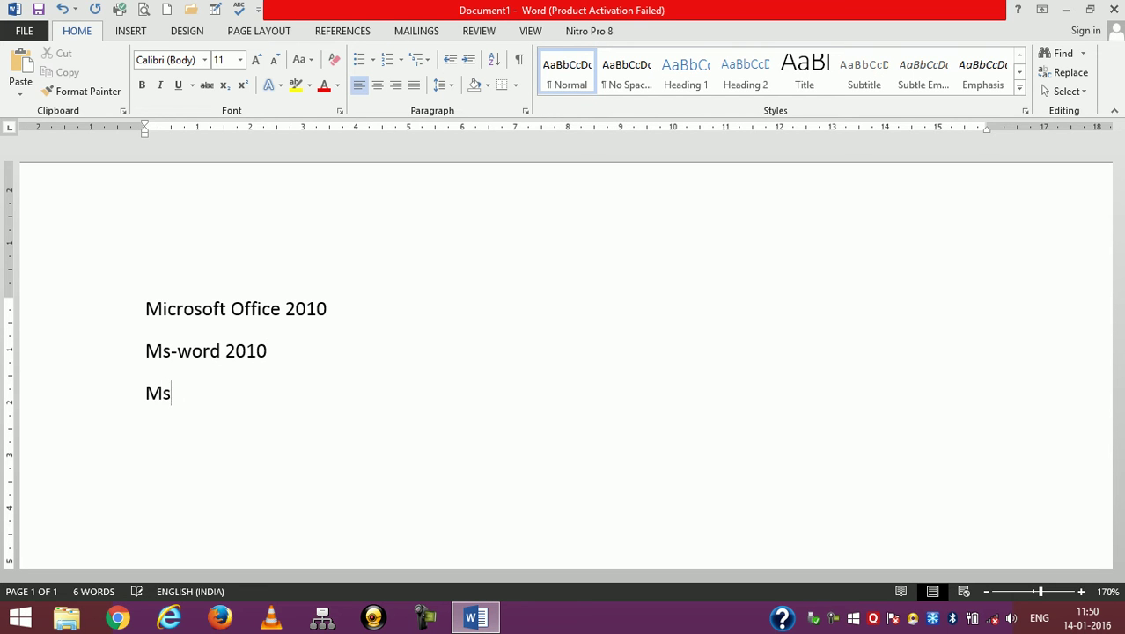
{"action": "type", "text": "-Ec"}
{"action": "key", "text": "BackSpace"}
{"action": "type", "text": "xcel 2010"}
{"action": "key", "text": "Return"}
{"action": "type", "text": "Ms"}
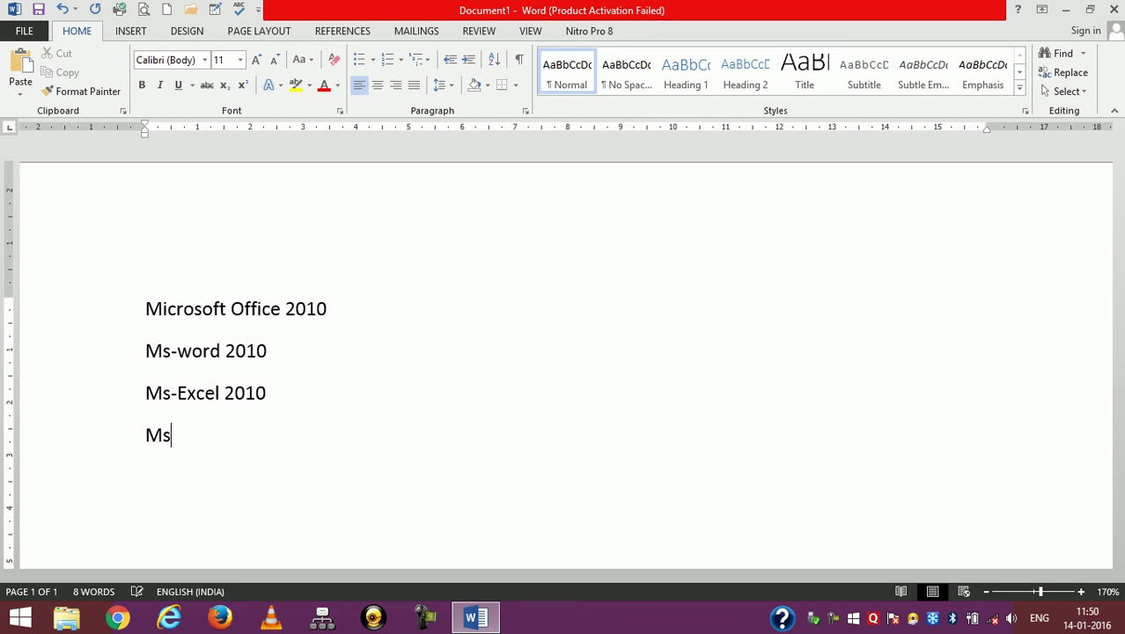
{"action": "type", "text": "-Powerpoint 2010"}
{"action": "key", "text": "Return"}
{"action": "type", "text": "Ms-Access 2-"}
{"action": "key", "text": "BackSpace"}
{"action": "type", "text": "010"}
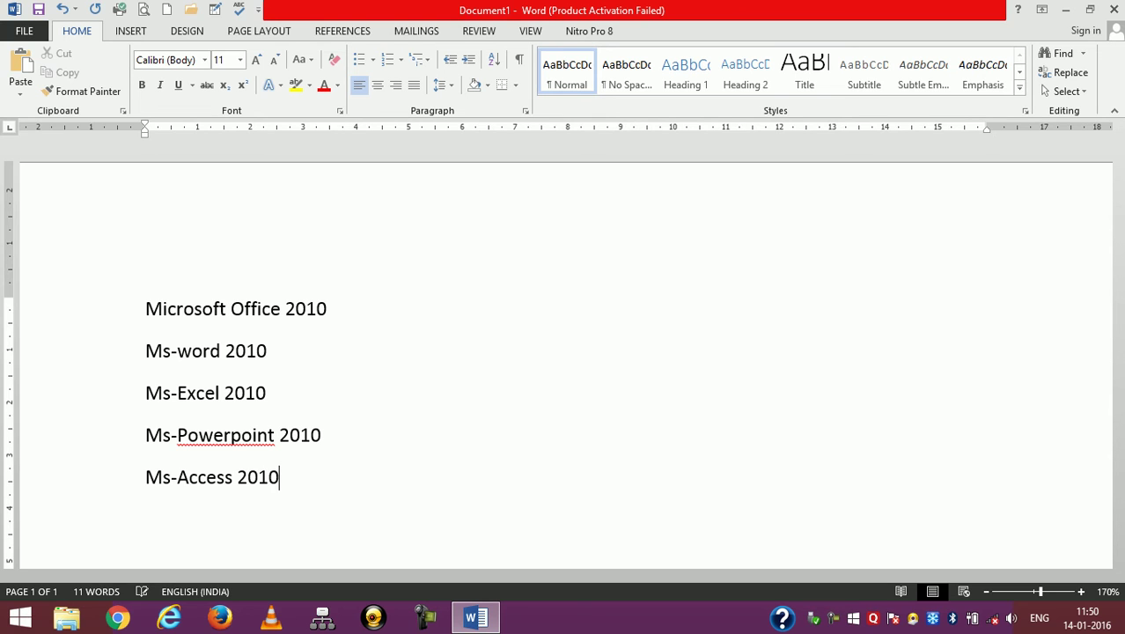
{"action": "key", "text": "Return"}
{"action": "type", "text": "M"}
{"action": "type", "text": "s"}
{"action": "type", "text": "-Publisher 2010"}
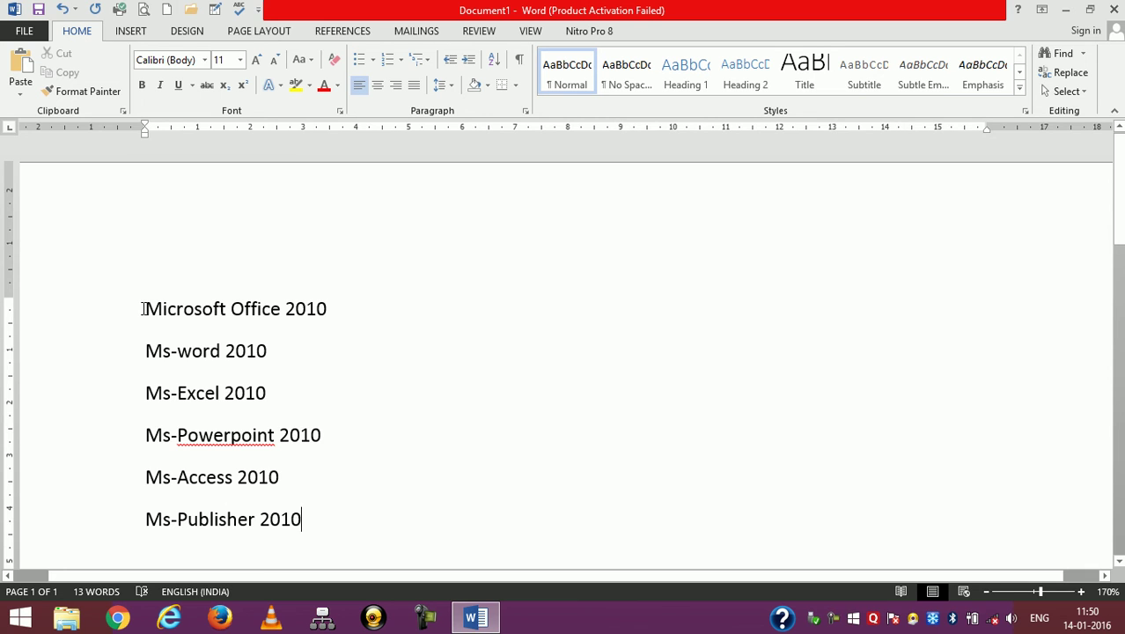
Step: Apply the 1) a) i) multilevel numbering to all six lines, numbering them 1) to 6)
{"action": "left_click_drag", "start_coordinate": [143, 308], "coordinate": [335, 513]}
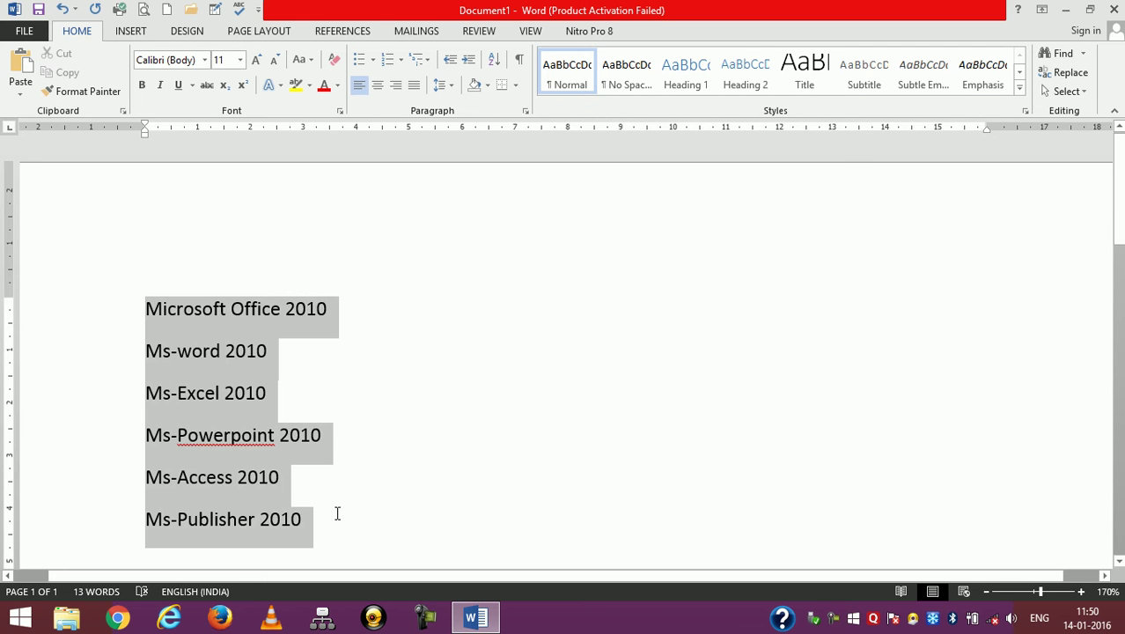
{"action": "left_click", "coordinate": [425, 62]}
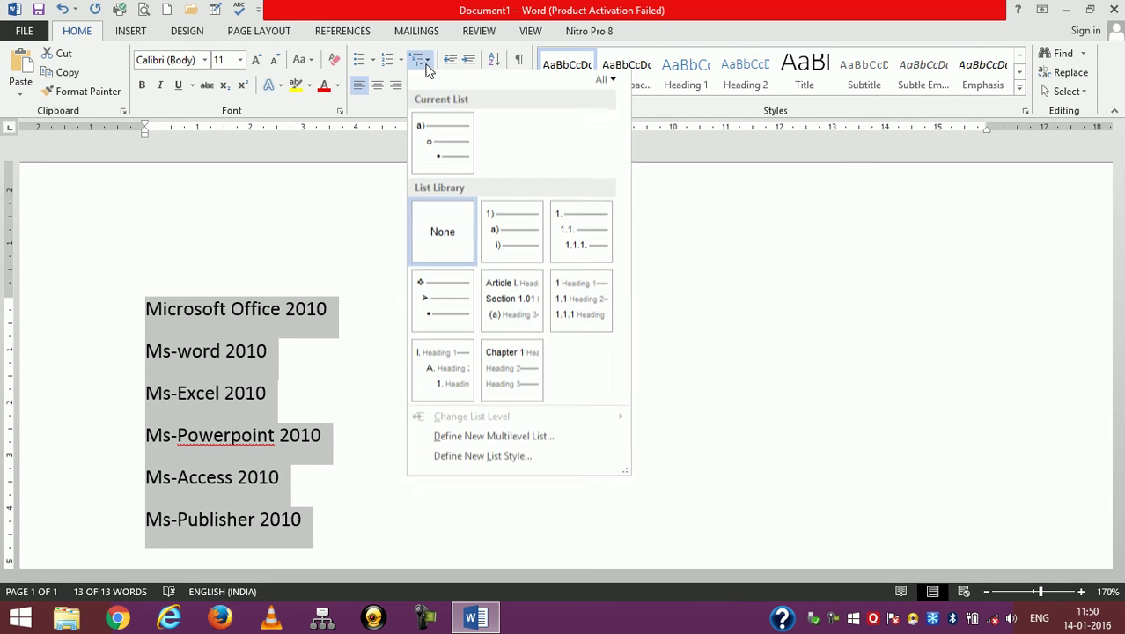
{"action": "left_click", "coordinate": [500, 227]}
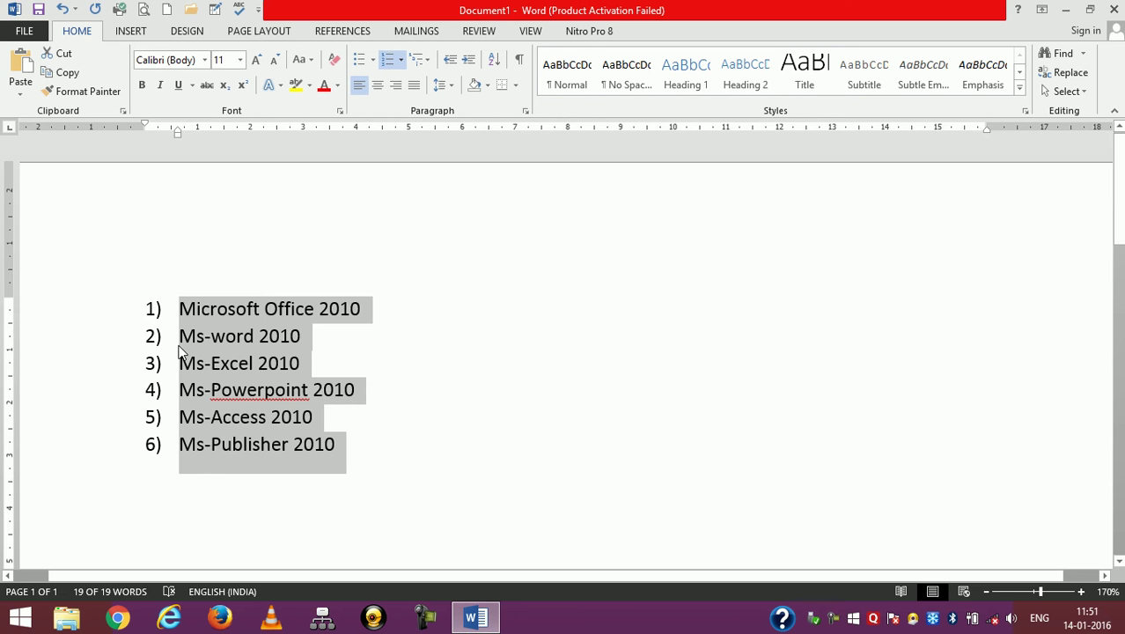
{"action": "left_click", "coordinate": [179, 349]}
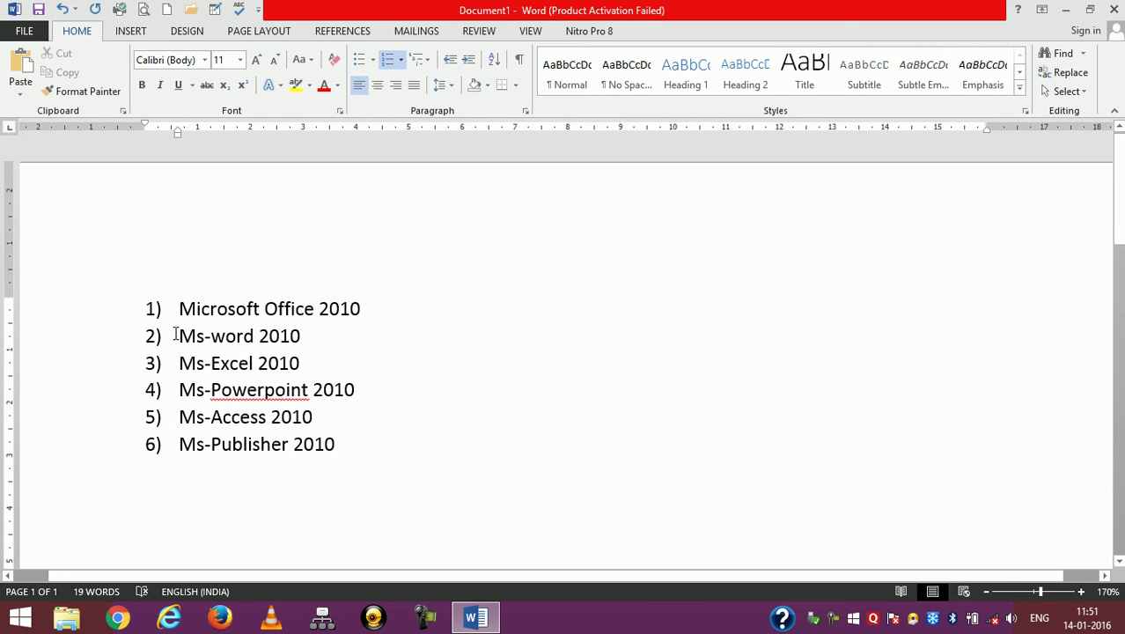
Step: Demote the five Ms- entries under item 1 and switch to 1. / 1.1. / 1.1.1. numbering
{"action": "key", "text": "Tab"}
{"action": "left_click", "coordinate": [175, 368]}
{"action": "key", "text": "Tab"}
{"action": "left_click", "coordinate": [179, 390]}
{"action": "key", "text": "Tab"}
{"action": "left_click", "coordinate": [182, 418]}
{"action": "key", "text": "Tab"}
{"action": "left_click", "coordinate": [182, 444]}
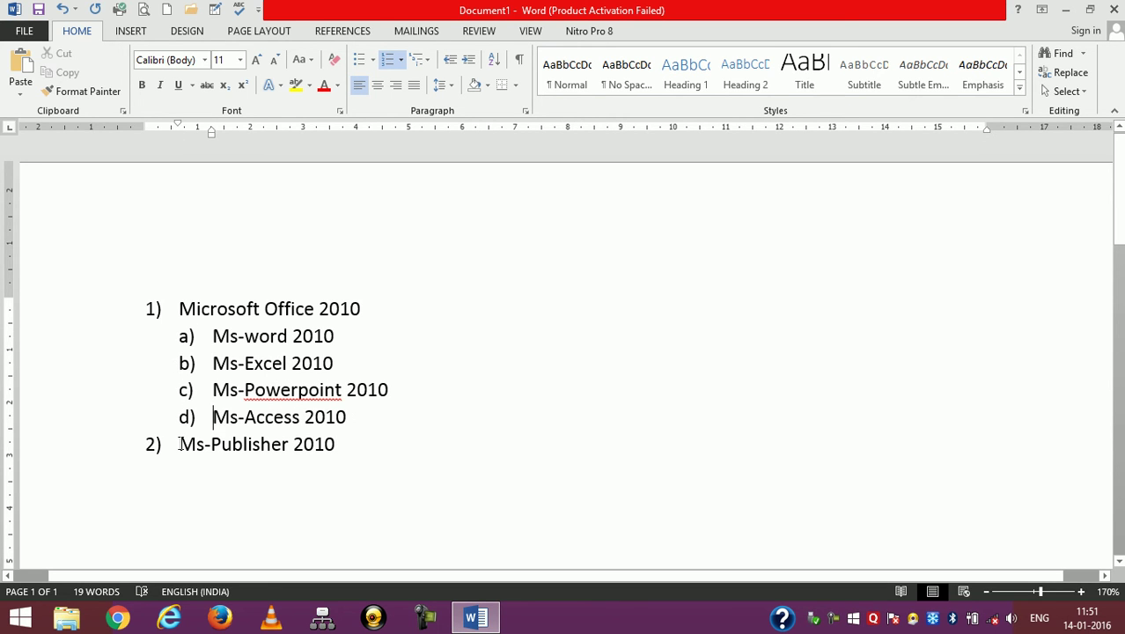
{"action": "key", "text": "Tab"}
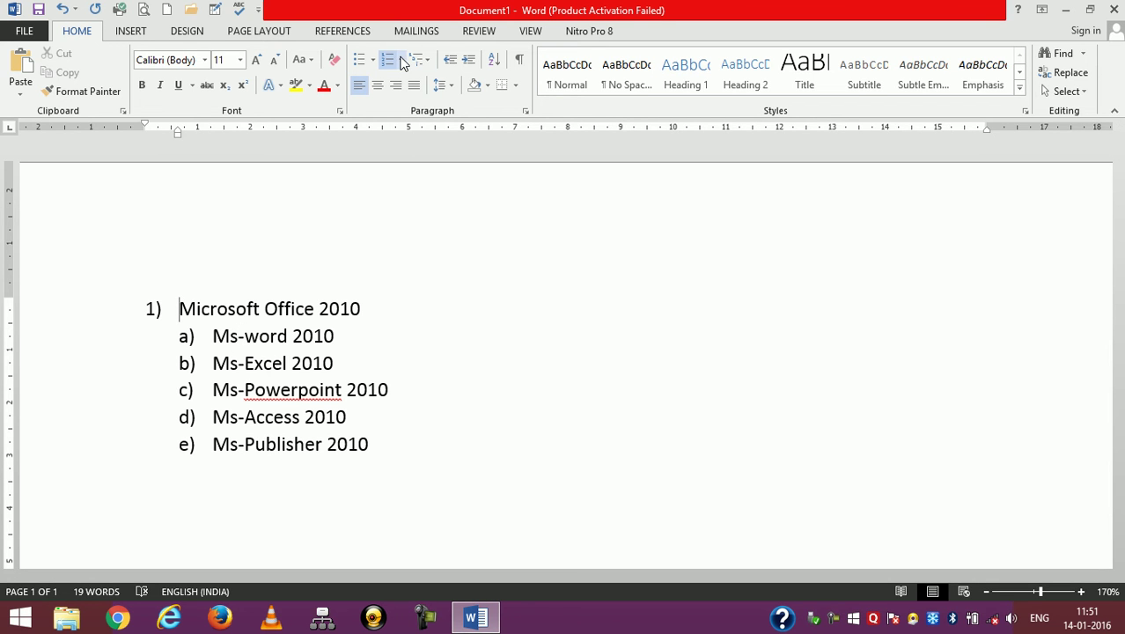
{"action": "left_click", "coordinate": [427, 60]}
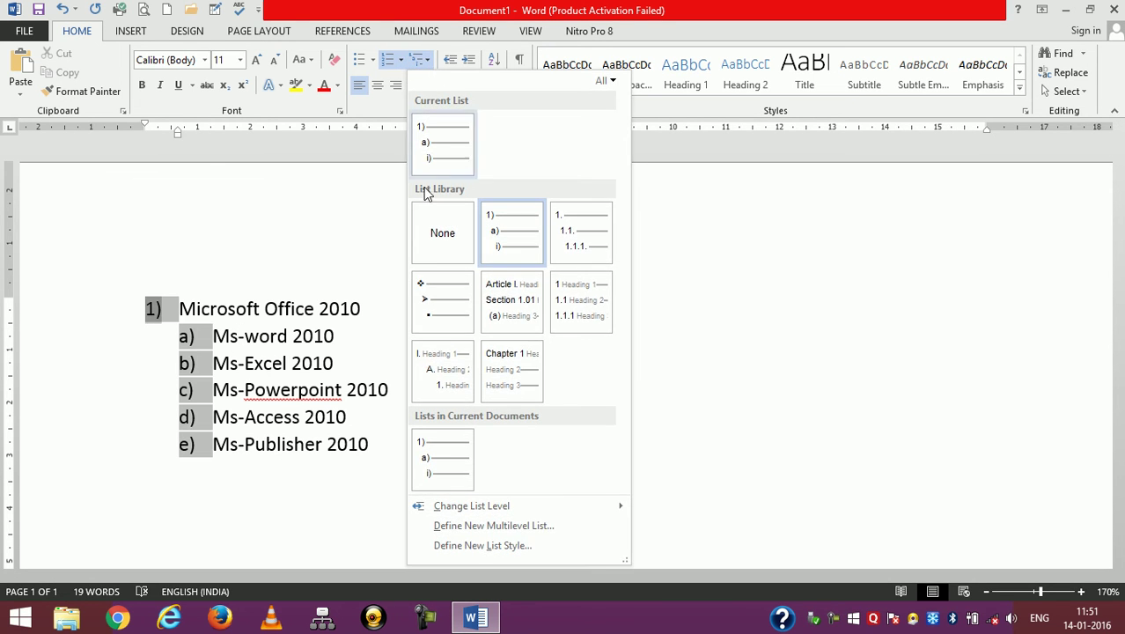
{"action": "left_click", "coordinate": [573, 258]}
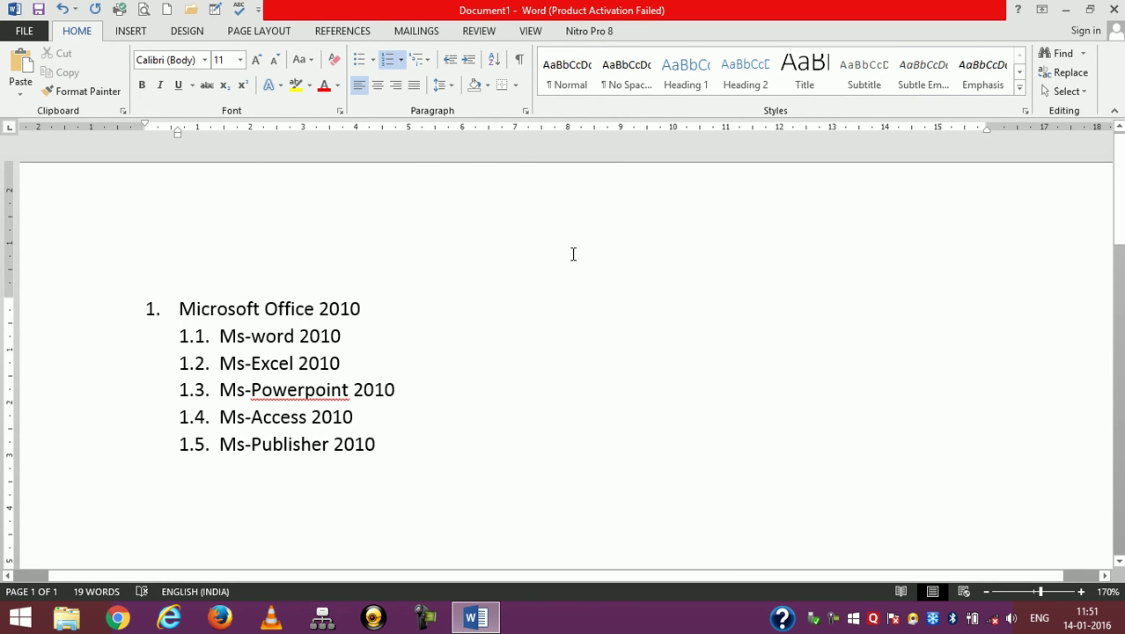
Step: Add 'Page setup' and 'Font foarmattimg' as items 1.1.1 and 1.1.2 under Ms-word 2010
{"action": "left_click", "coordinate": [345, 335]}
{"action": "key", "text": "Return"}
{"action": "key", "text": "Tab"}
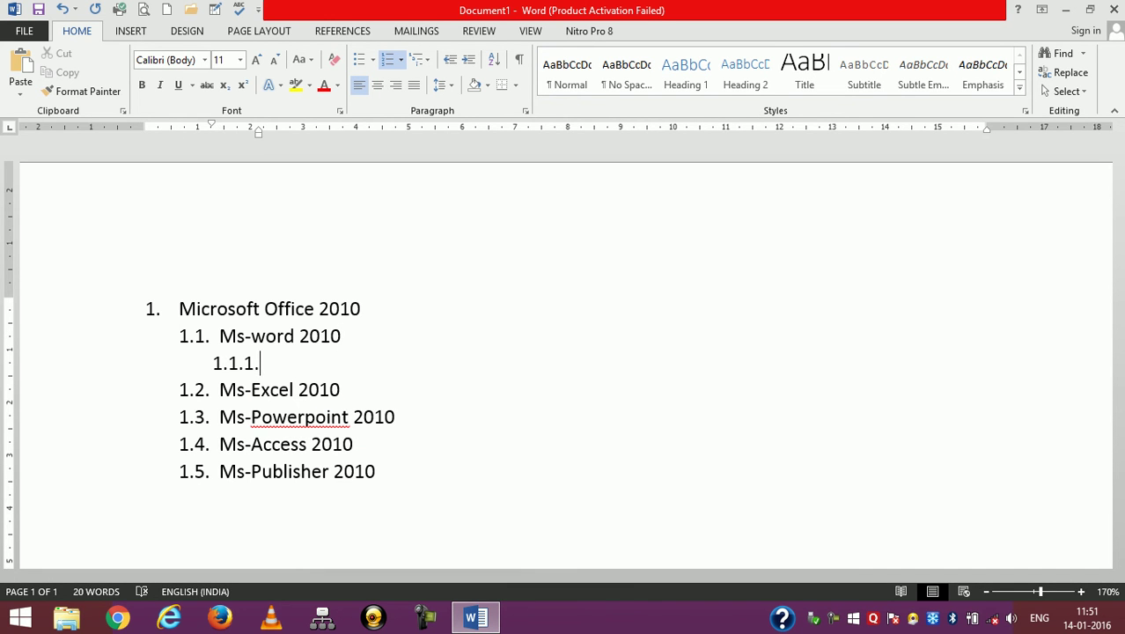
{"action": "type", "text": "Page setup"}
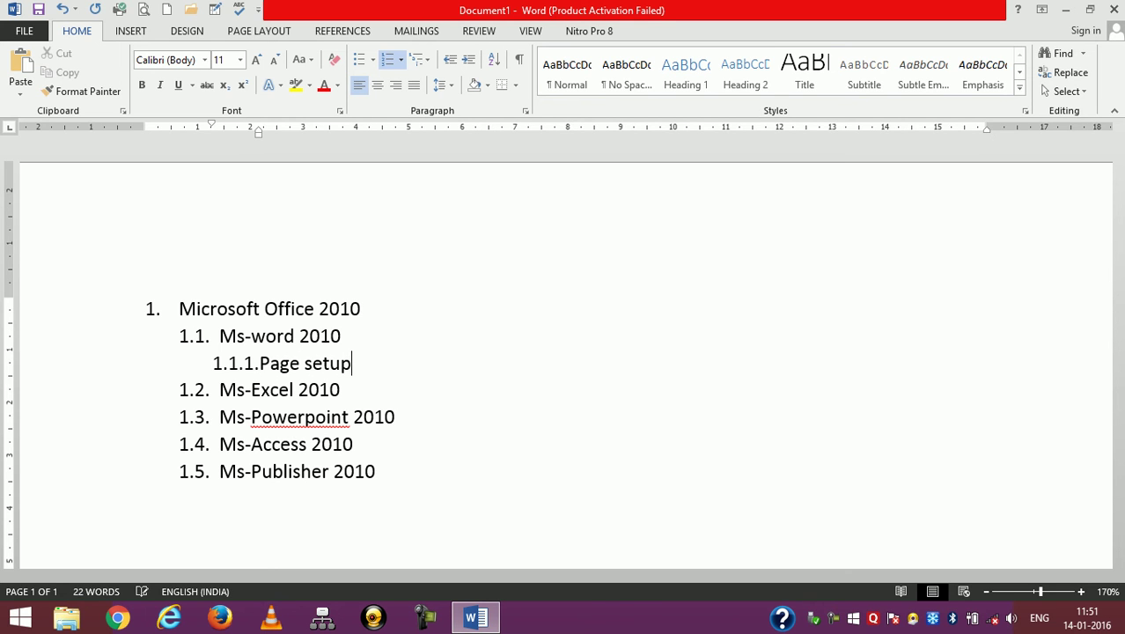
{"action": "key", "text": "Return"}
{"action": "key", "text": "Tab"}
{"action": "key", "text": "shift+Tab"}
{"action": "key", "text": "shift+Tab"}
{"action": "key", "text": "Tab"}
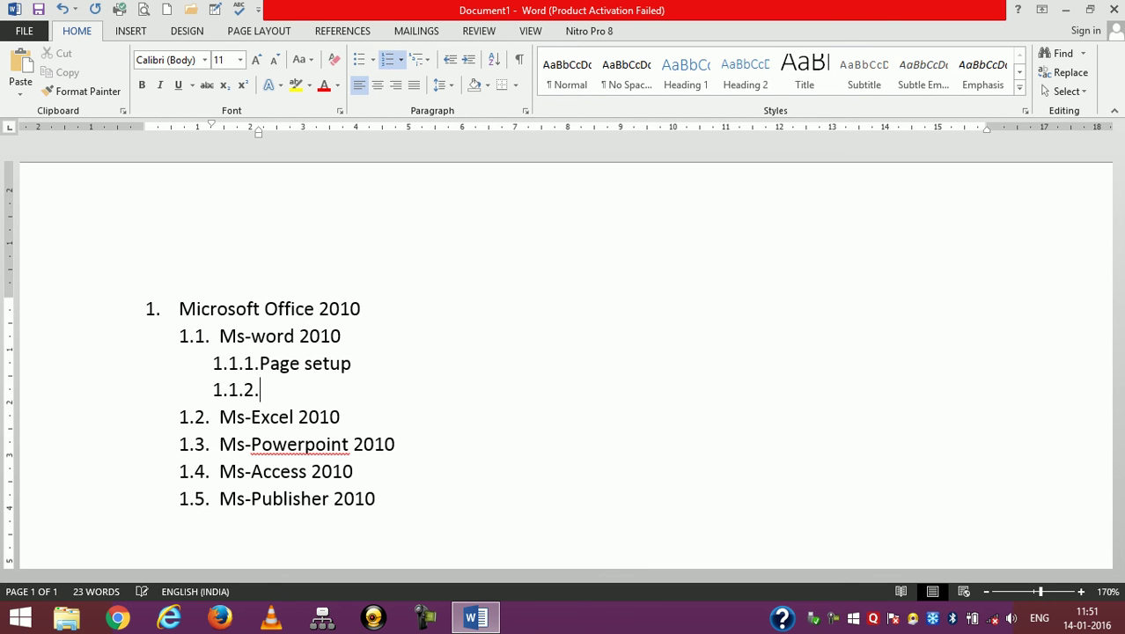
{"action": "type", "text": "Font foarmattimg"}
Step: Add 'Bullet & Numbering' and 'Multilevel List' as items 1.1.3 and 1.1.4
{"action": "key", "text": "Return"}
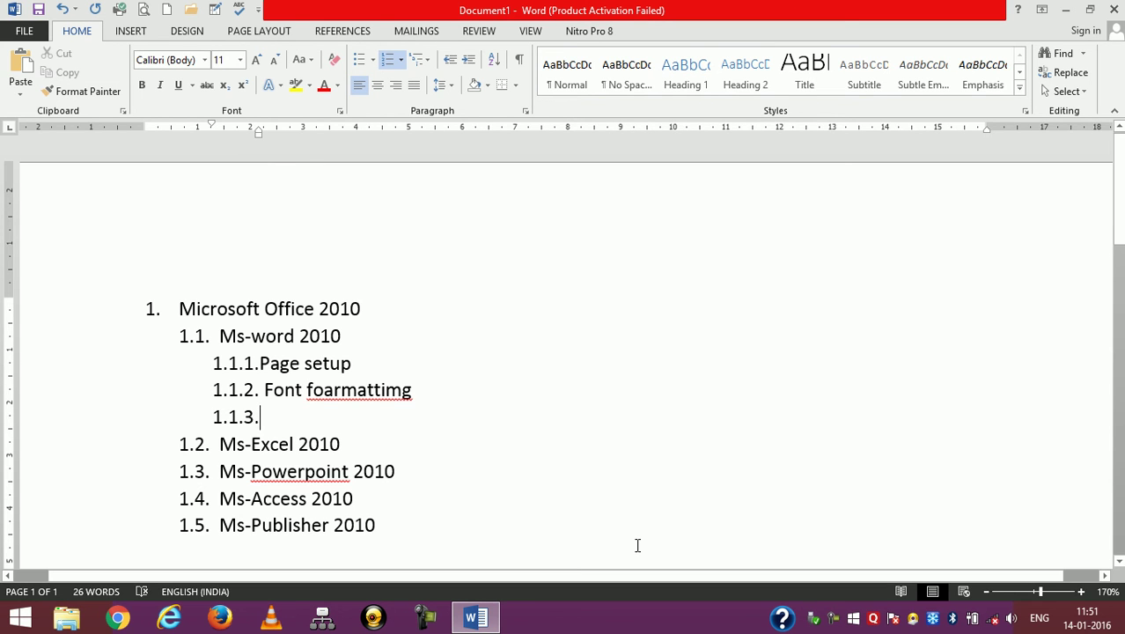
{"action": "type", "text": "Bulle"}
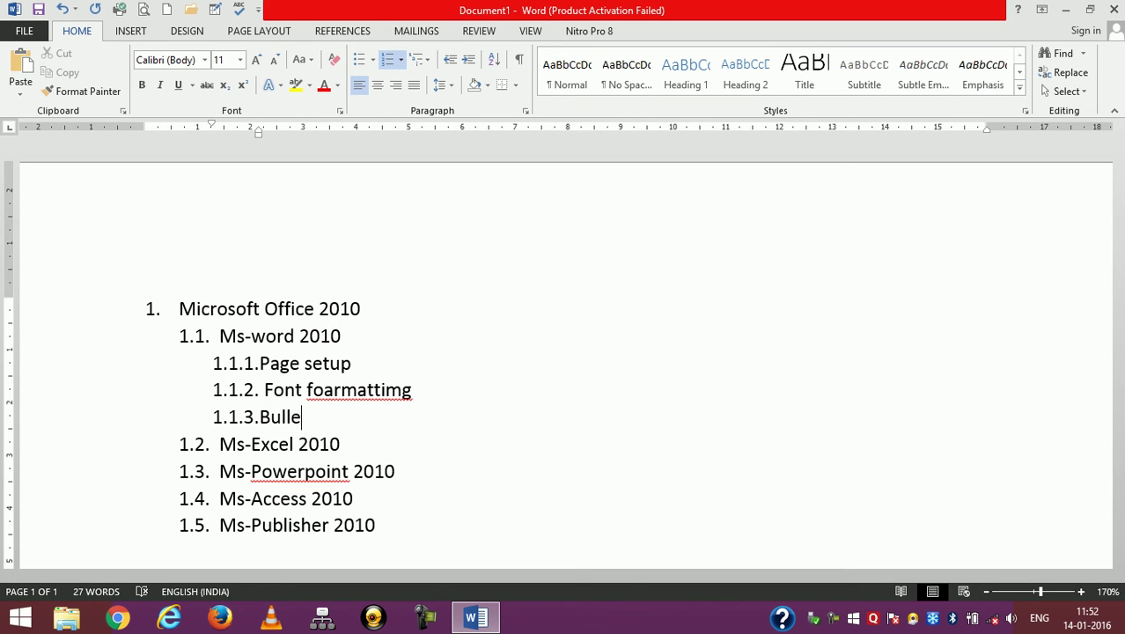
{"action": "type", "text": "t & Numbering"}
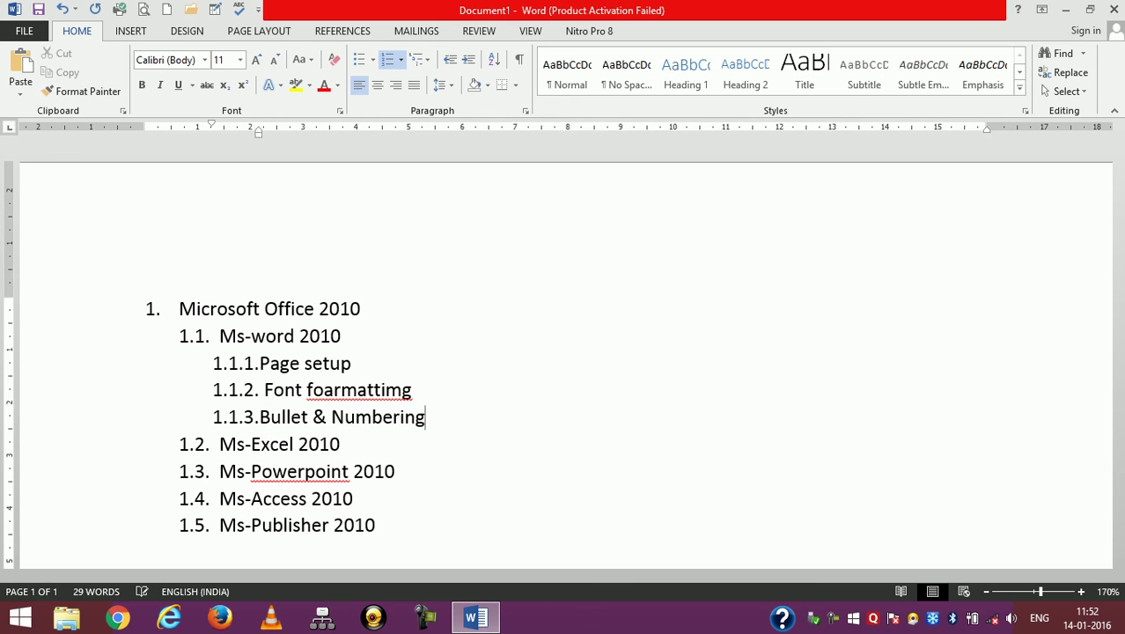
{"action": "key", "text": "Return"}
{"action": "key", "text": "Tab"}
{"action": "key", "text": "shift+Tab"}
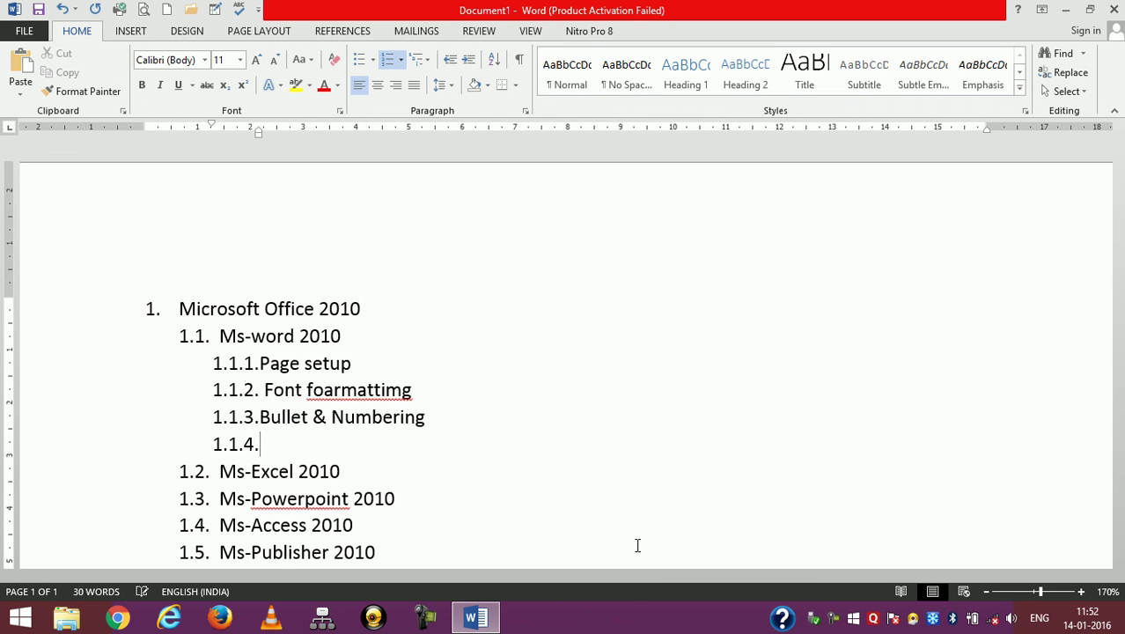
{"action": "type", "text": "Multilevel "}
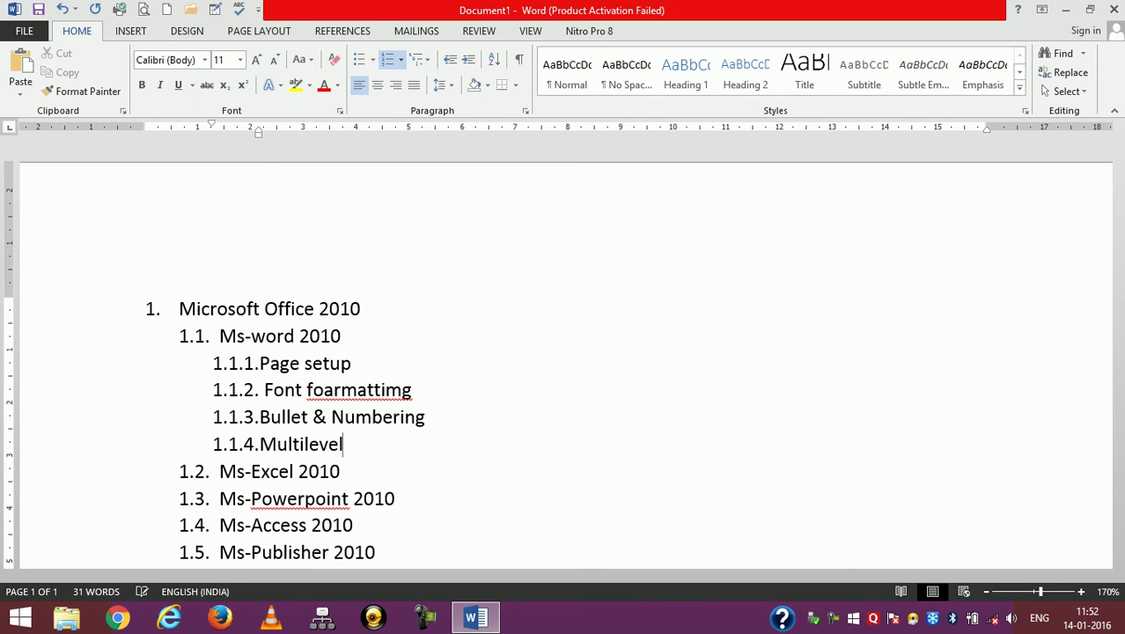
{"action": "type", "text": "List"}
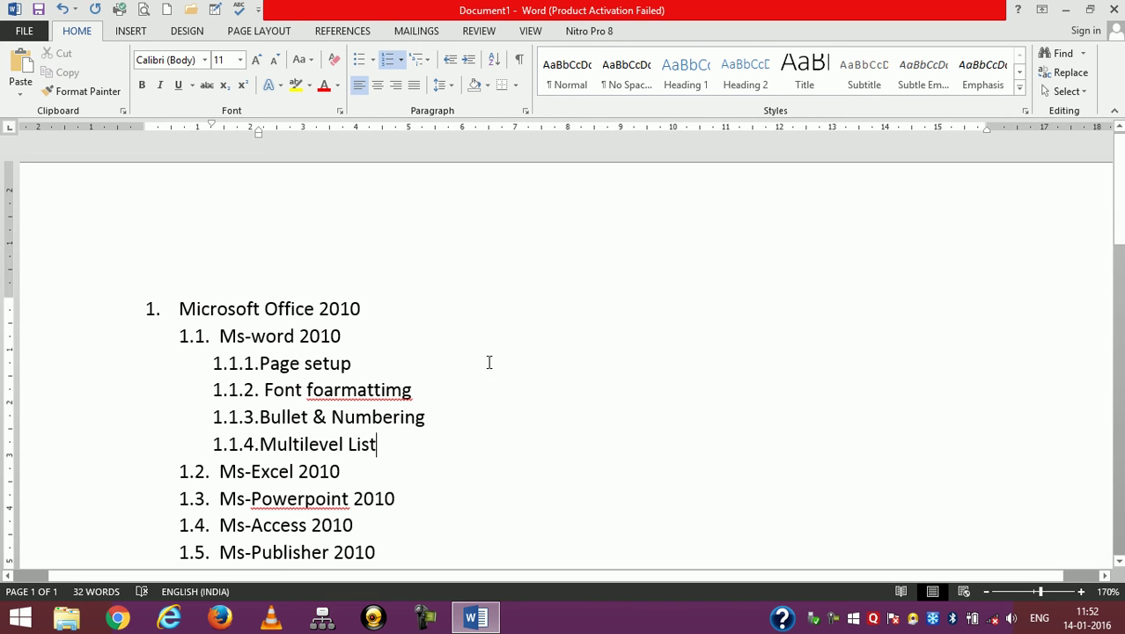
Step: Make the Microsoft Office 2010 line bold and red
{"action": "left_click_drag", "start_coordinate": [375, 303], "coordinate": [181, 309]}
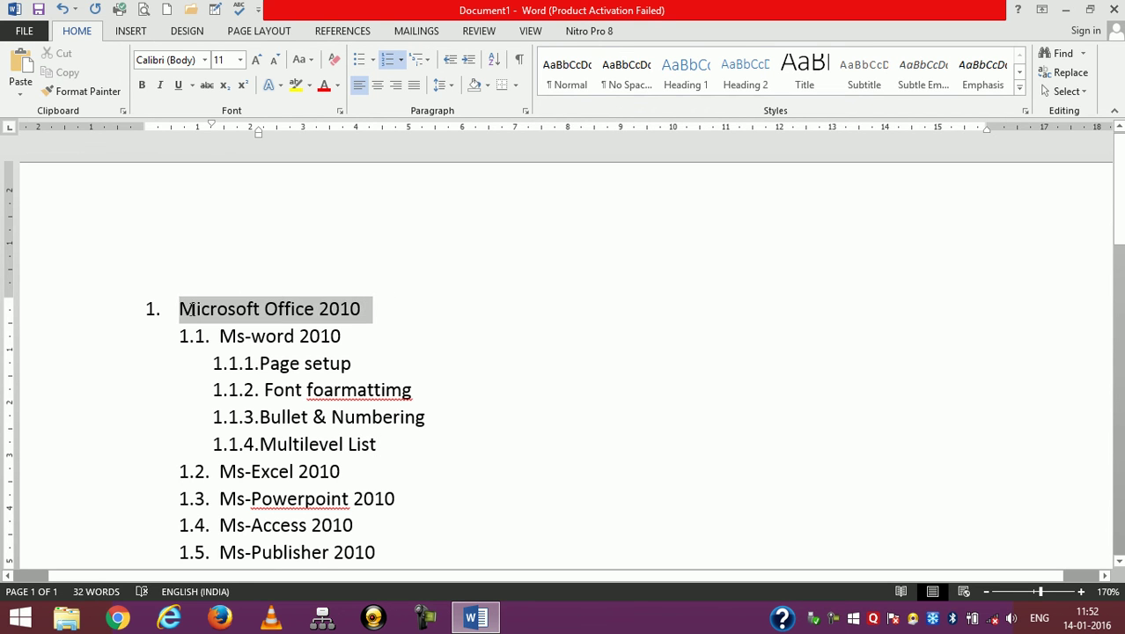
{"action": "left_click", "coordinate": [142, 85]}
{"action": "left_click", "coordinate": [323, 85]}
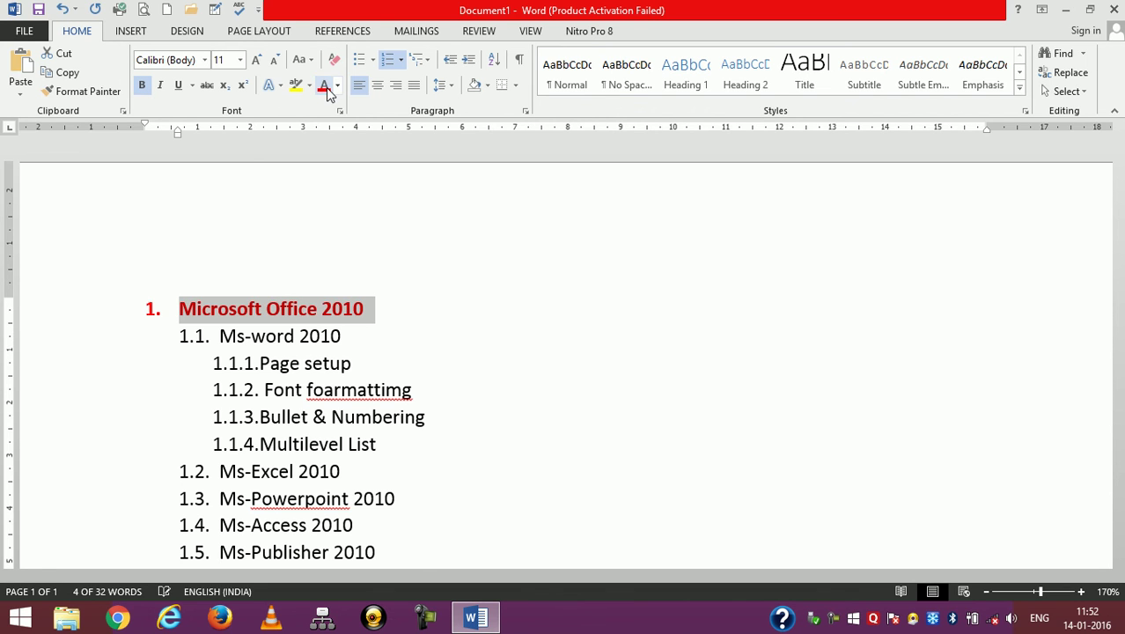
Step: Make the Ms-word 2010 line bold and orange
{"action": "left_click_drag", "start_coordinate": [345, 338], "coordinate": [172, 348]}
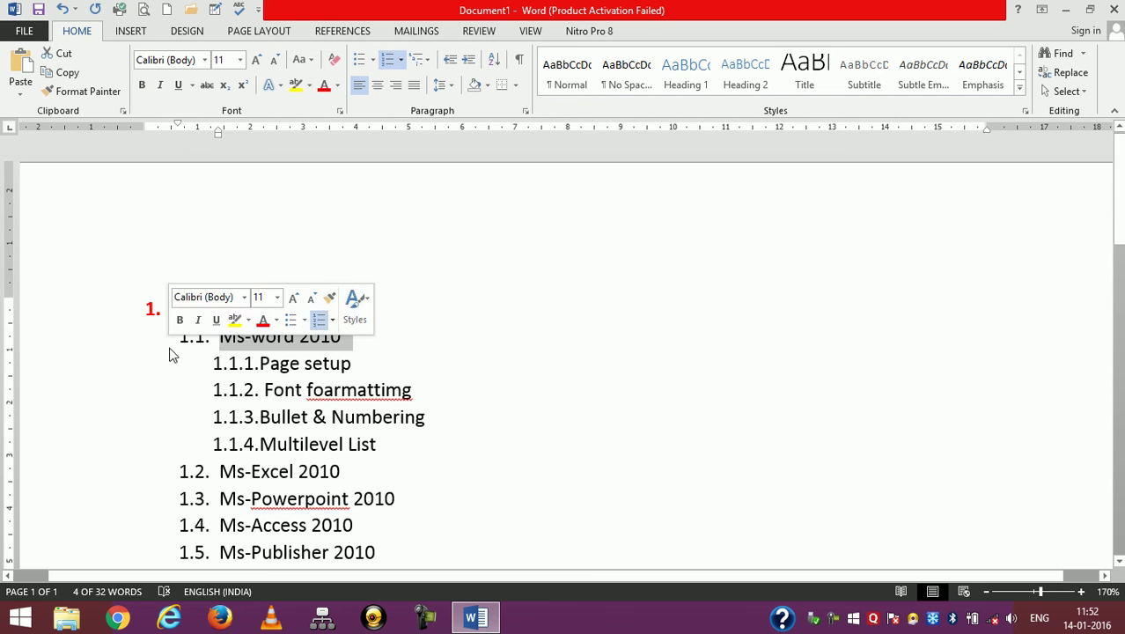
{"action": "left_click", "coordinate": [142, 84]}
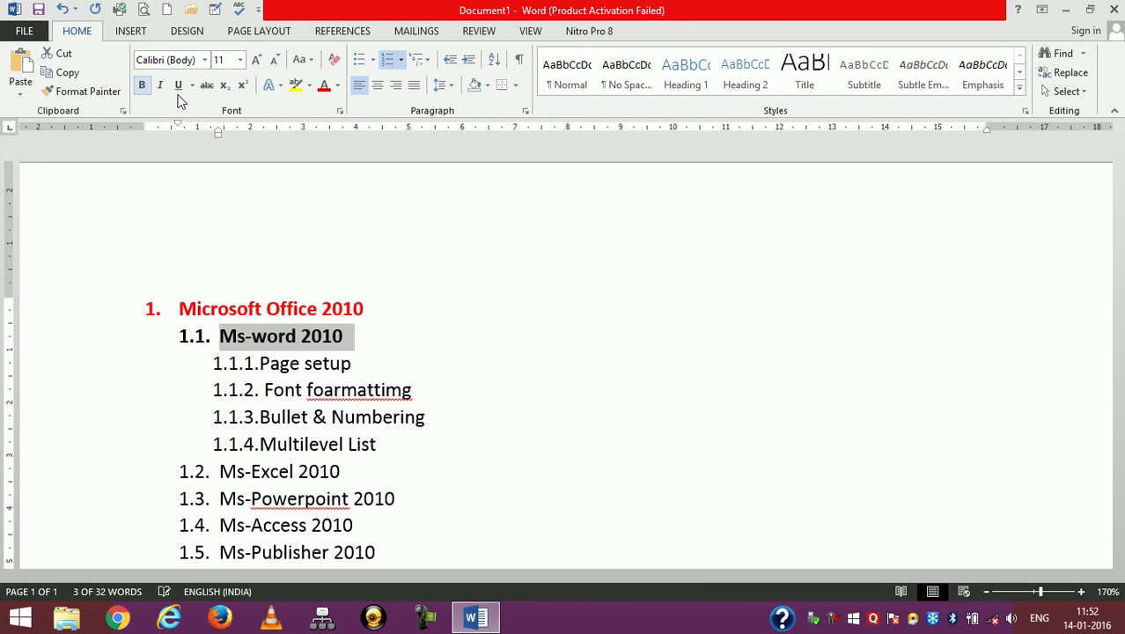
{"action": "left_click", "coordinate": [339, 84]}
{"action": "left_click", "coordinate": [353, 233]}
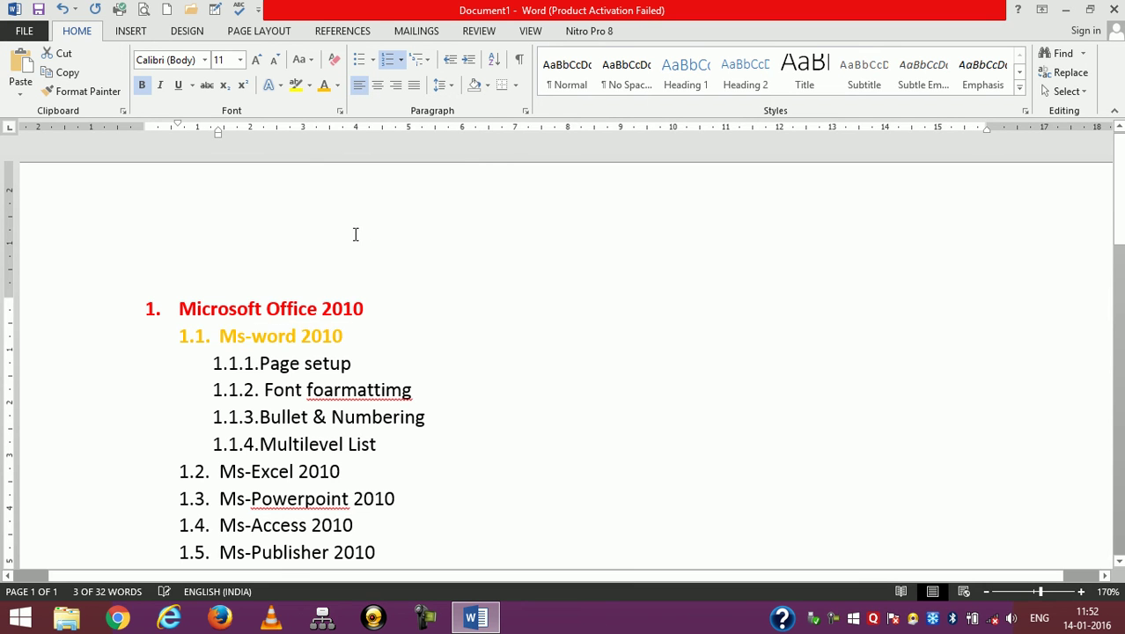
{"action": "left_click", "coordinate": [397, 372]}
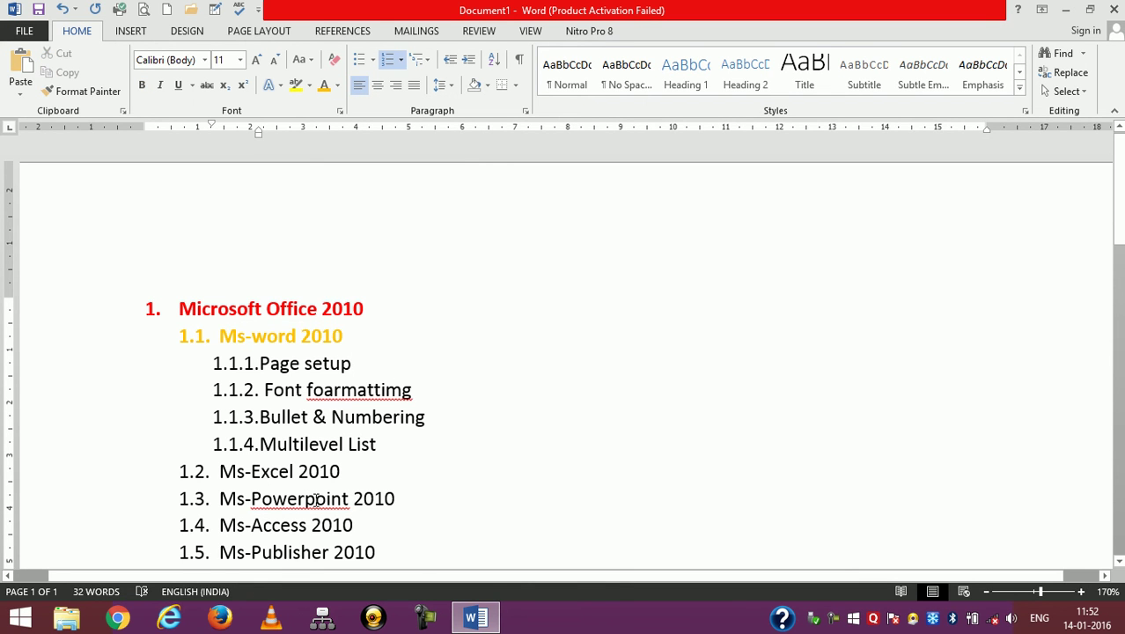
Step: Use Format Painter to copy Ms-word 2010's bold orange to lines 1.2 through 1.5
{"action": "left_click", "coordinate": [302, 337]}
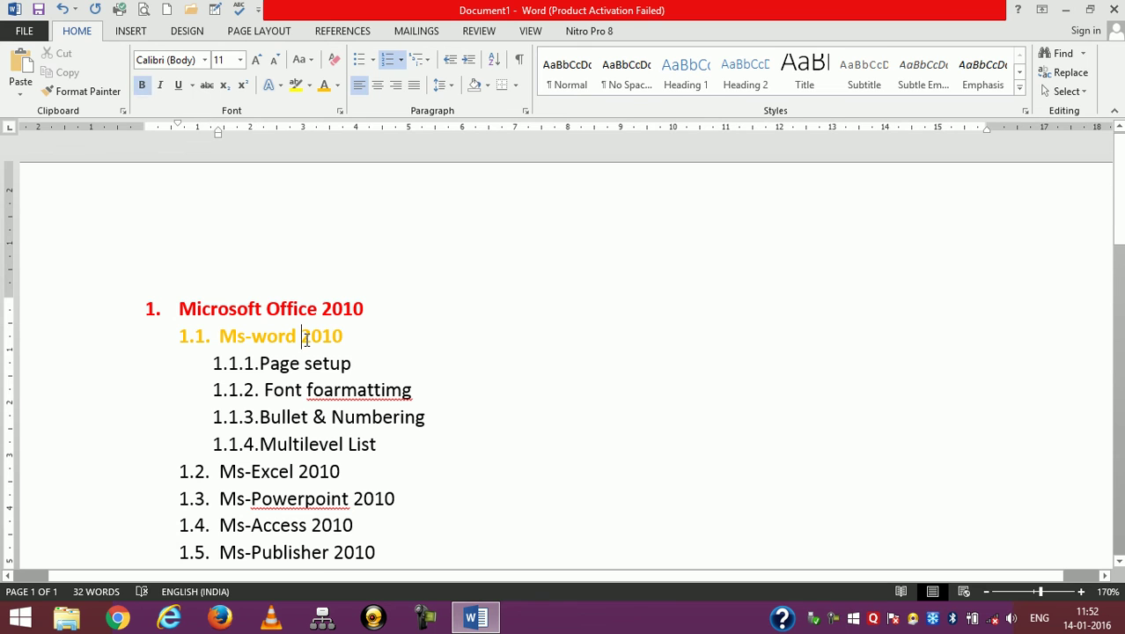
{"action": "left_click", "coordinate": [86, 92]}
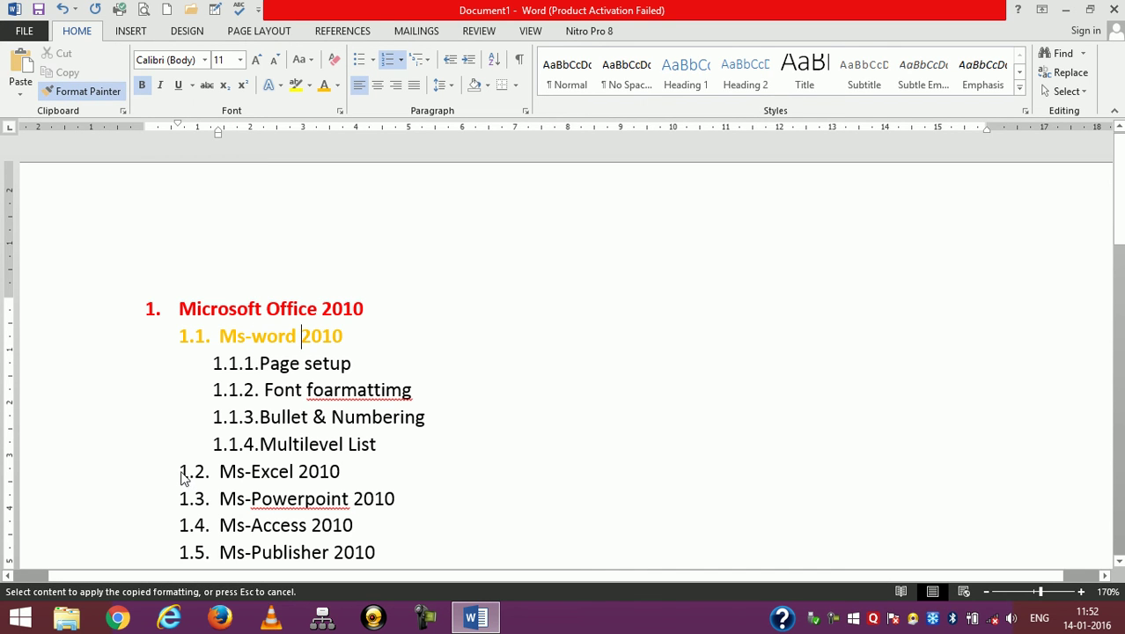
{"action": "left_click", "coordinate": [112, 94]}
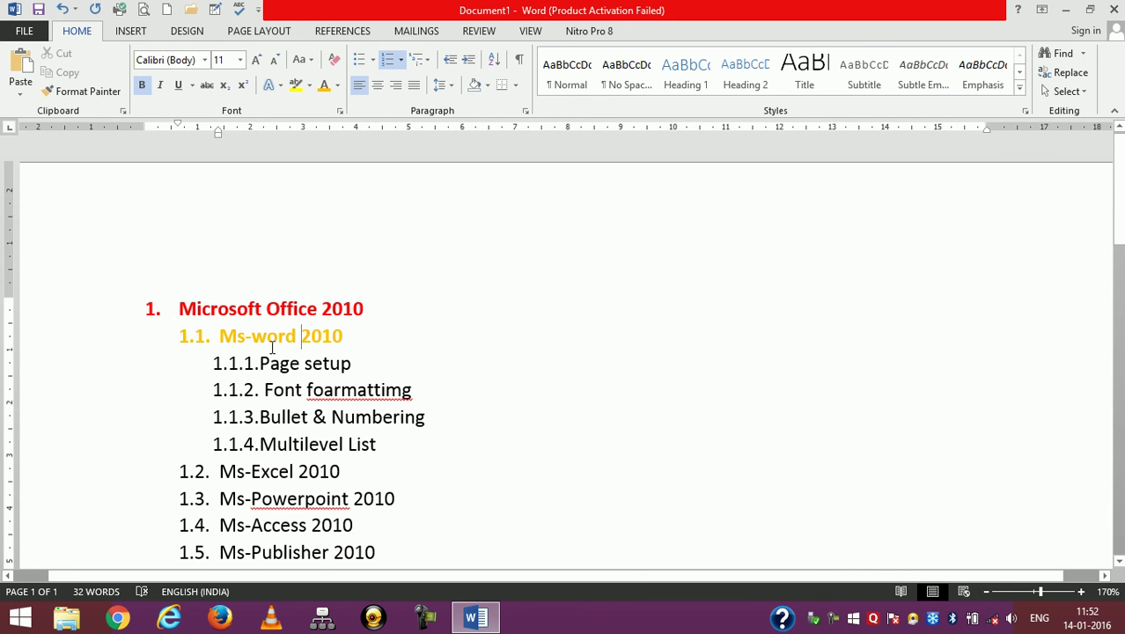
{"action": "left_click", "coordinate": [81, 94]}
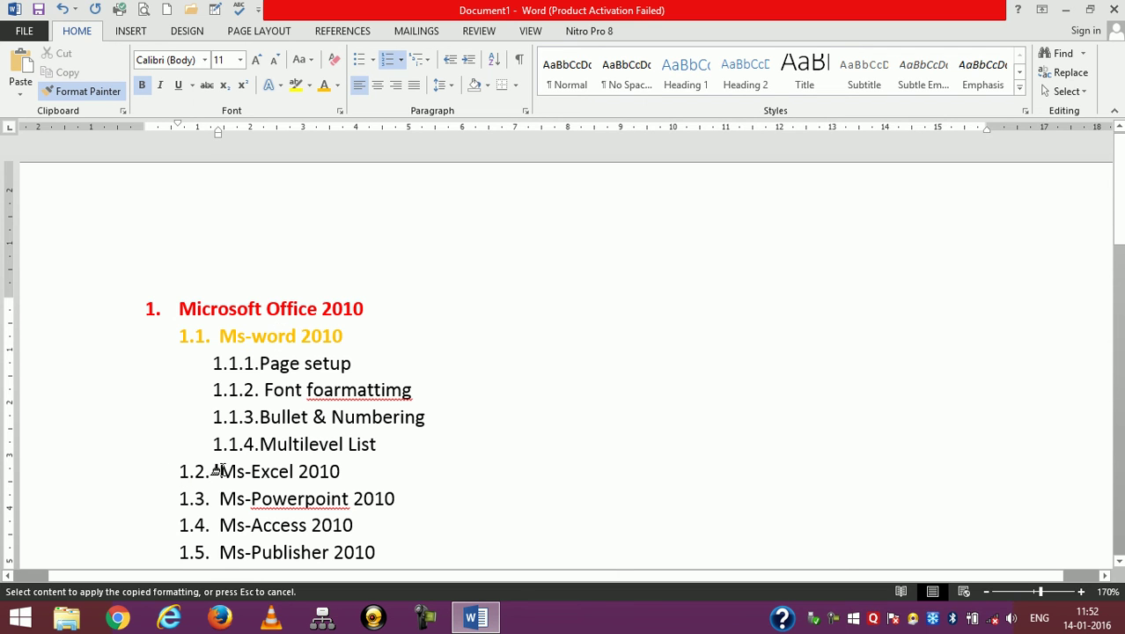
{"action": "left_click_drag", "start_coordinate": [222, 472], "coordinate": [383, 551]}
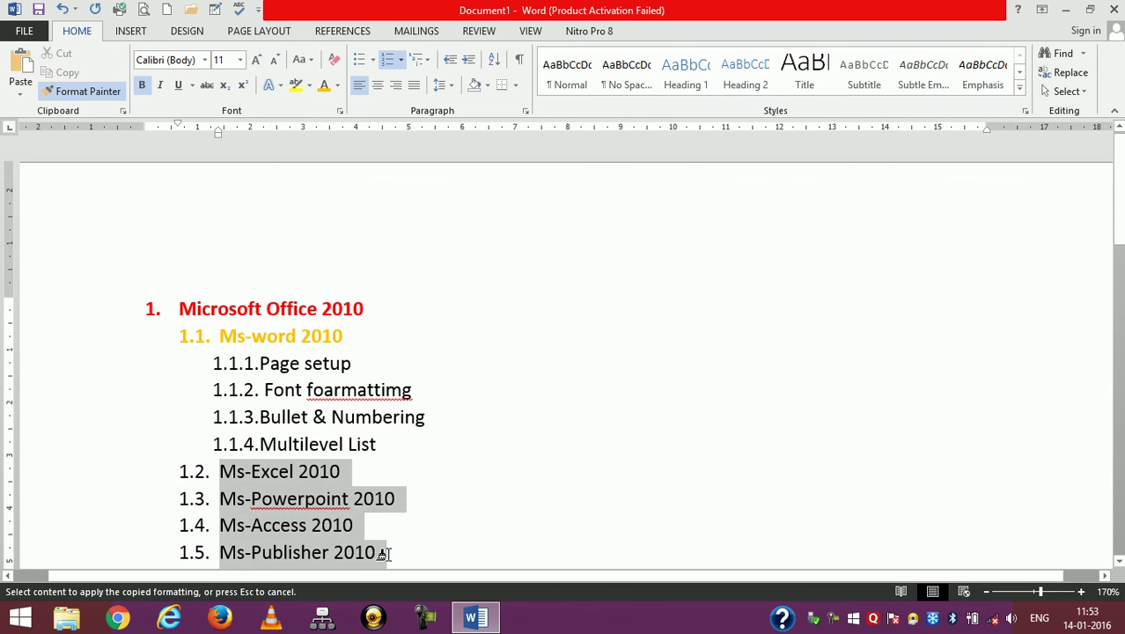
Step: Select the whole outline, apply the diamond/arrow/square bullet style, then the Chapter 1 heading style
{"action": "left_click", "coordinate": [445, 471]}
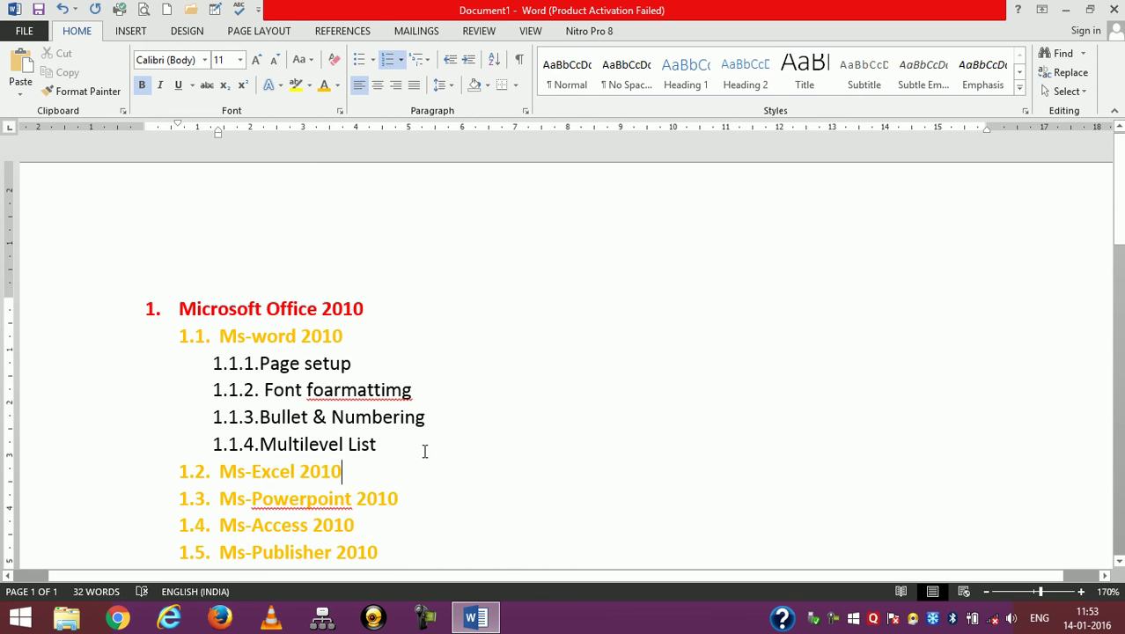
{"action": "left_click", "coordinate": [475, 445]}
{"action": "key", "text": "Down"}
{"action": "key", "text": "Down"}
{"action": "key", "text": "Down"}
{"action": "key", "text": "Down"}
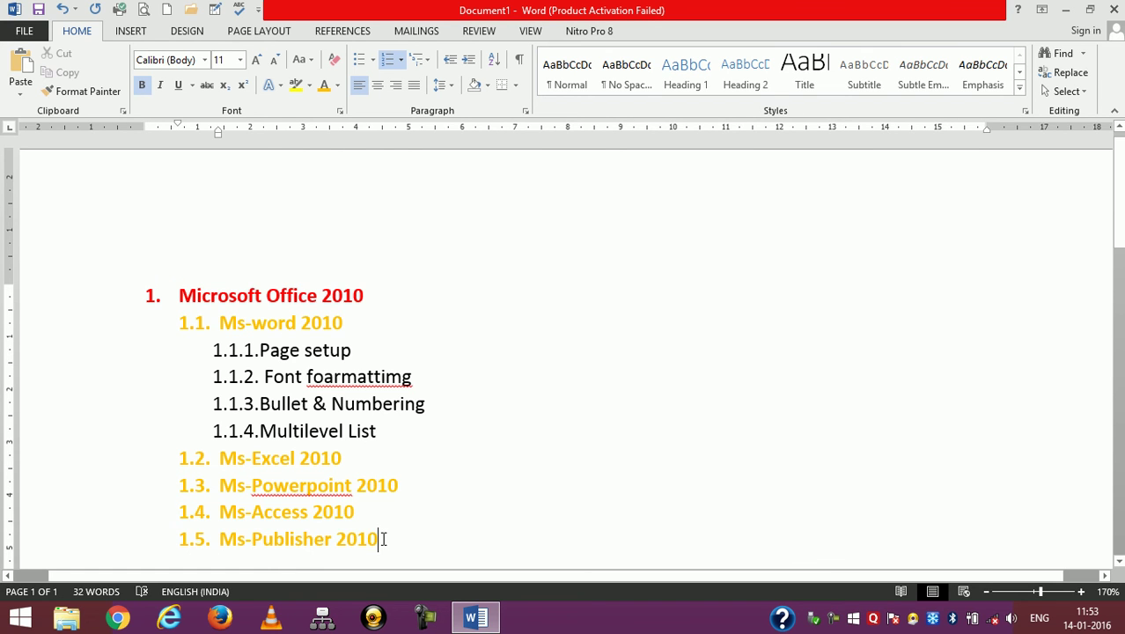
{"action": "left_click_drag", "start_coordinate": [382, 535], "coordinate": [162, 299]}
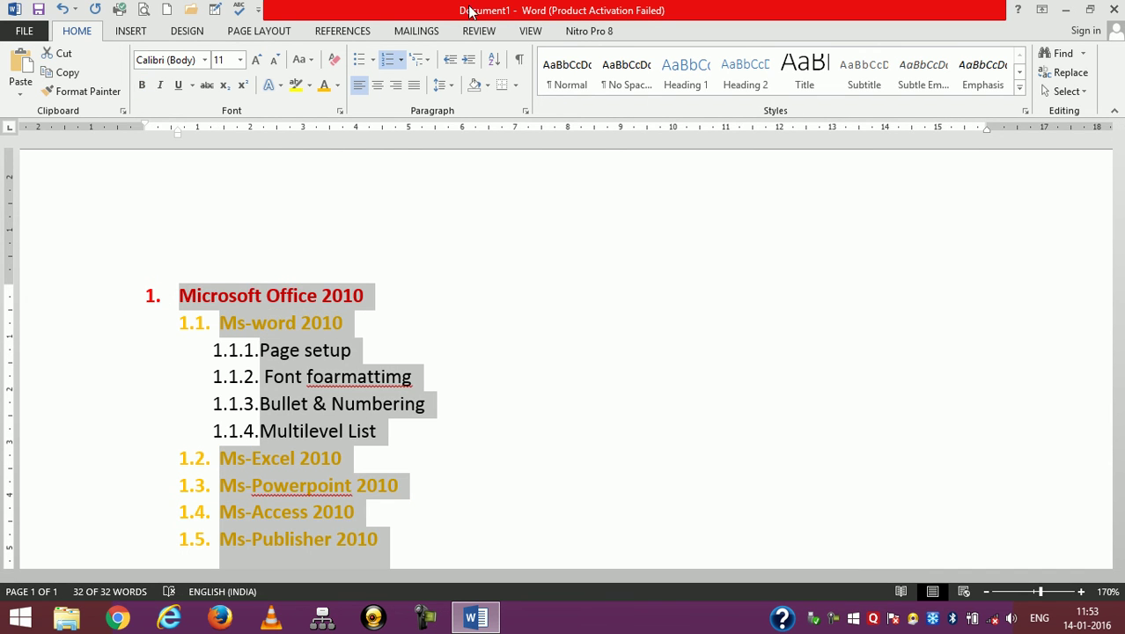
{"action": "left_click", "coordinate": [432, 63]}
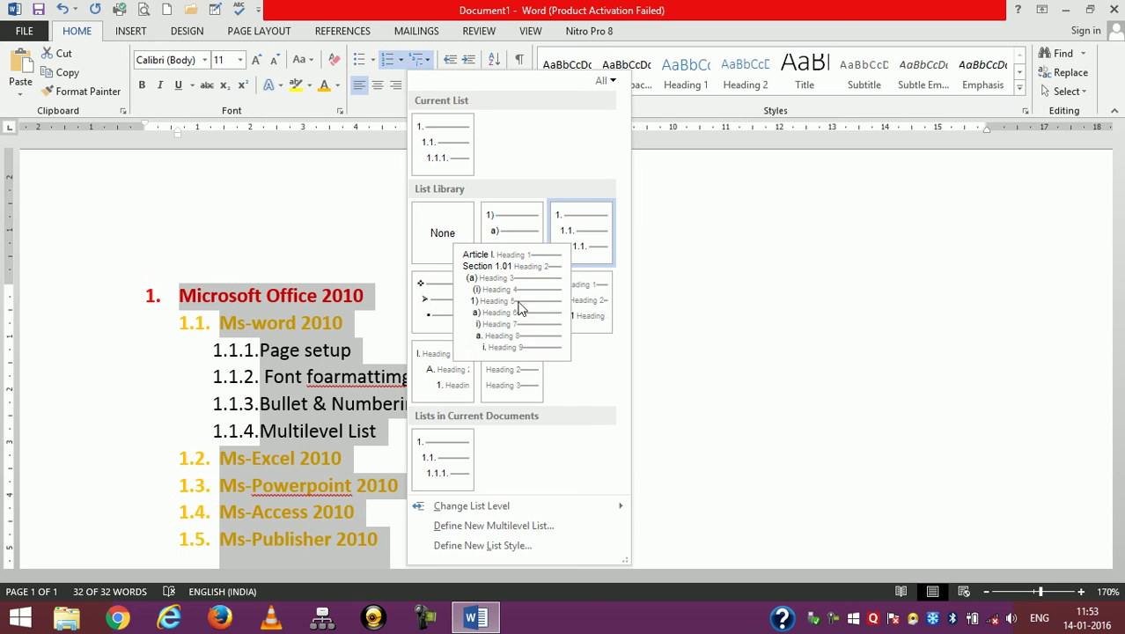
{"action": "left_click", "coordinate": [434, 298]}
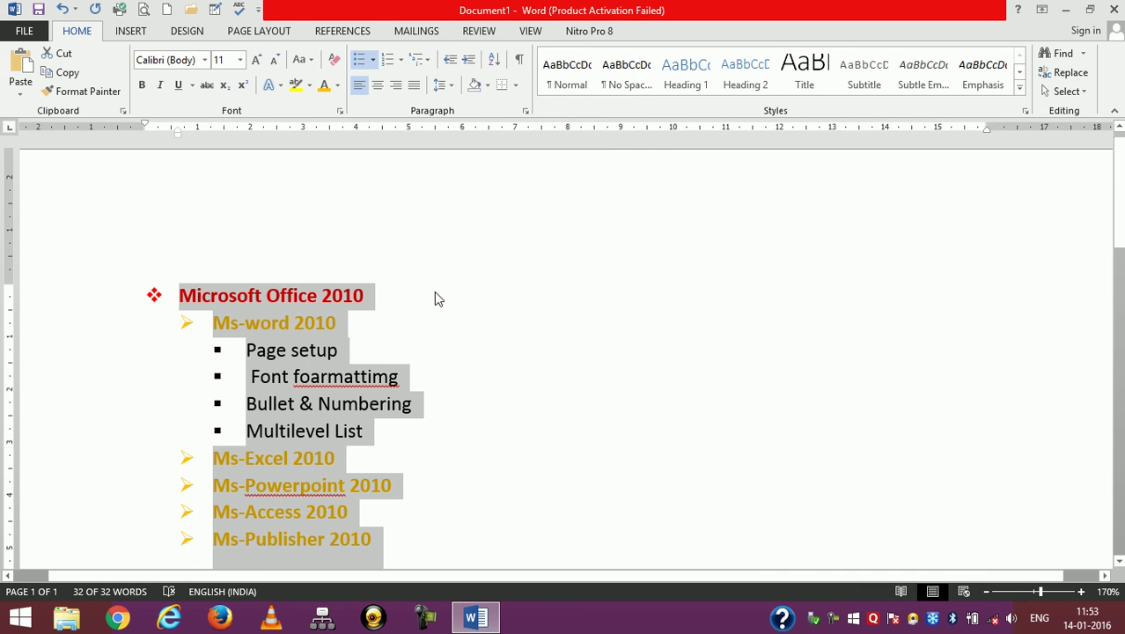
{"action": "left_click", "coordinate": [426, 63]}
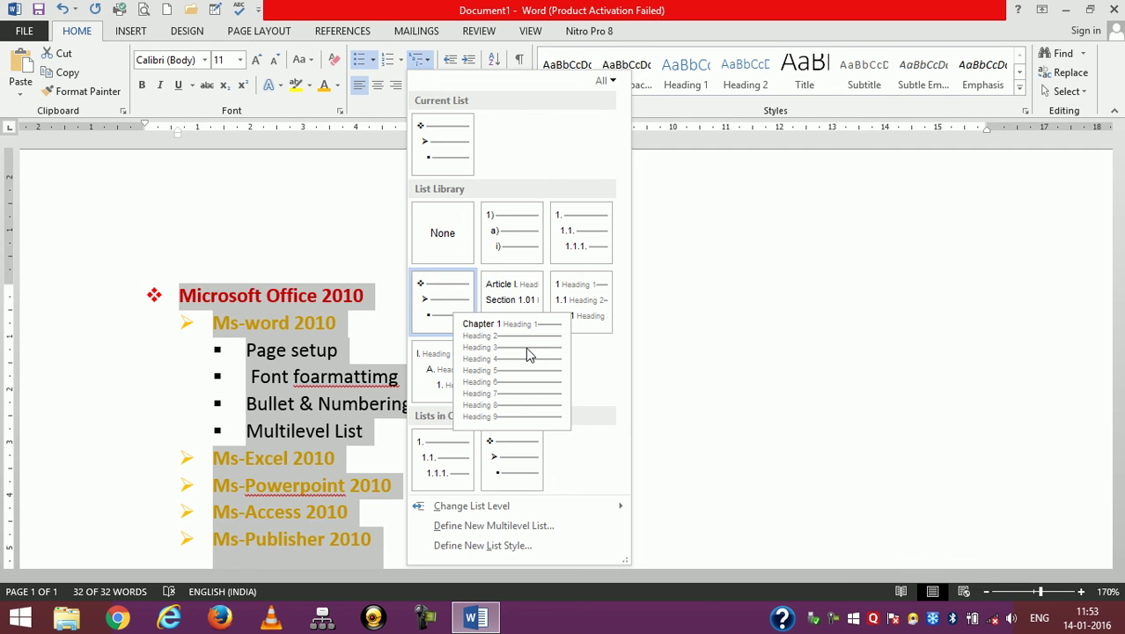
{"action": "left_click", "coordinate": [529, 353]}
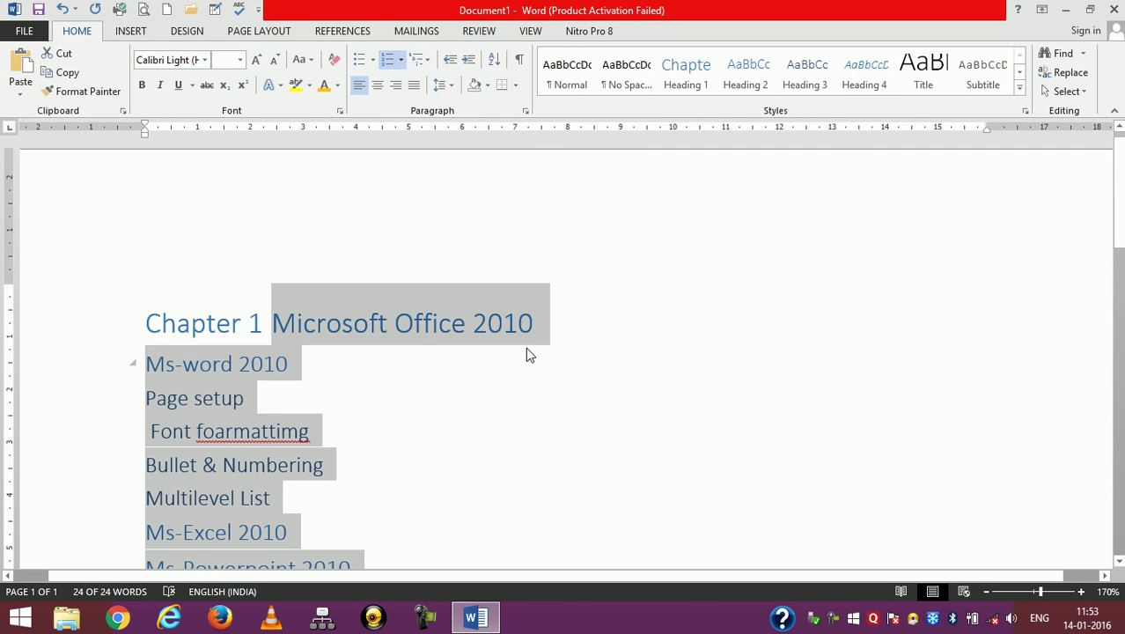
Step: Inspect the heading items, then undo back to the diamond, arrow and square bulleted outline
{"action": "left_click", "coordinate": [238, 324]}
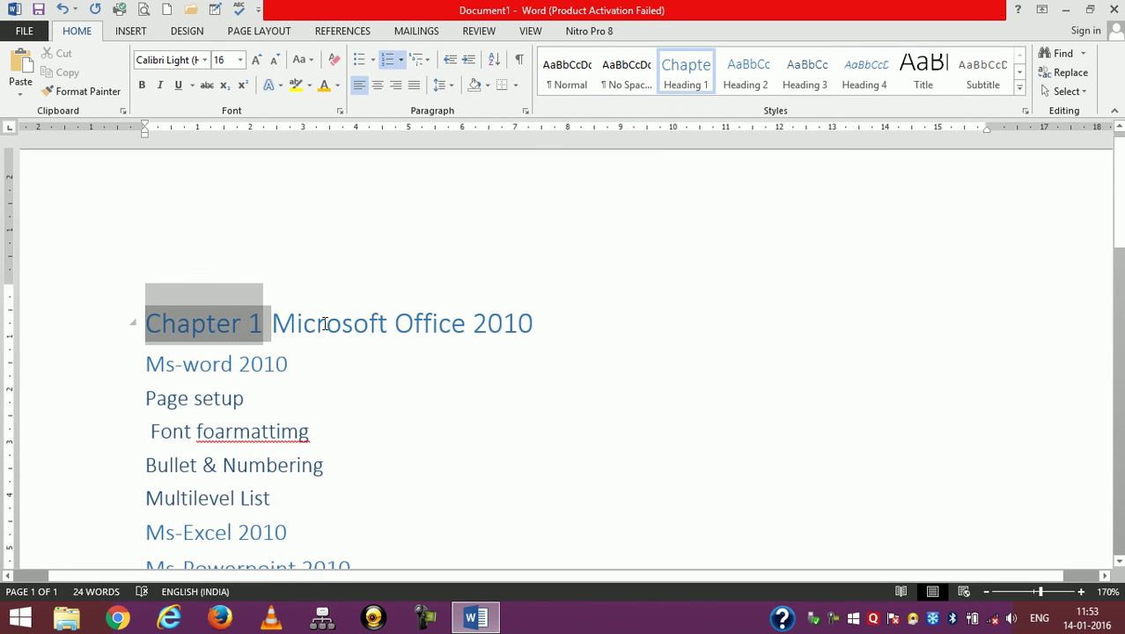
{"action": "left_click", "coordinate": [325, 324]}
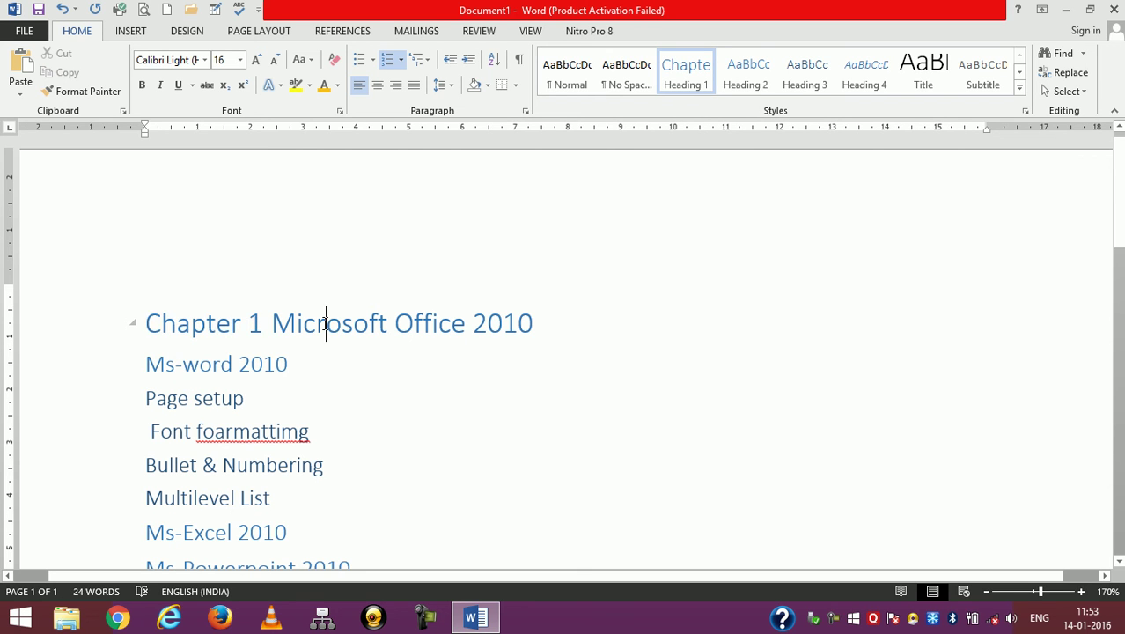
{"action": "left_click", "coordinate": [253, 363]}
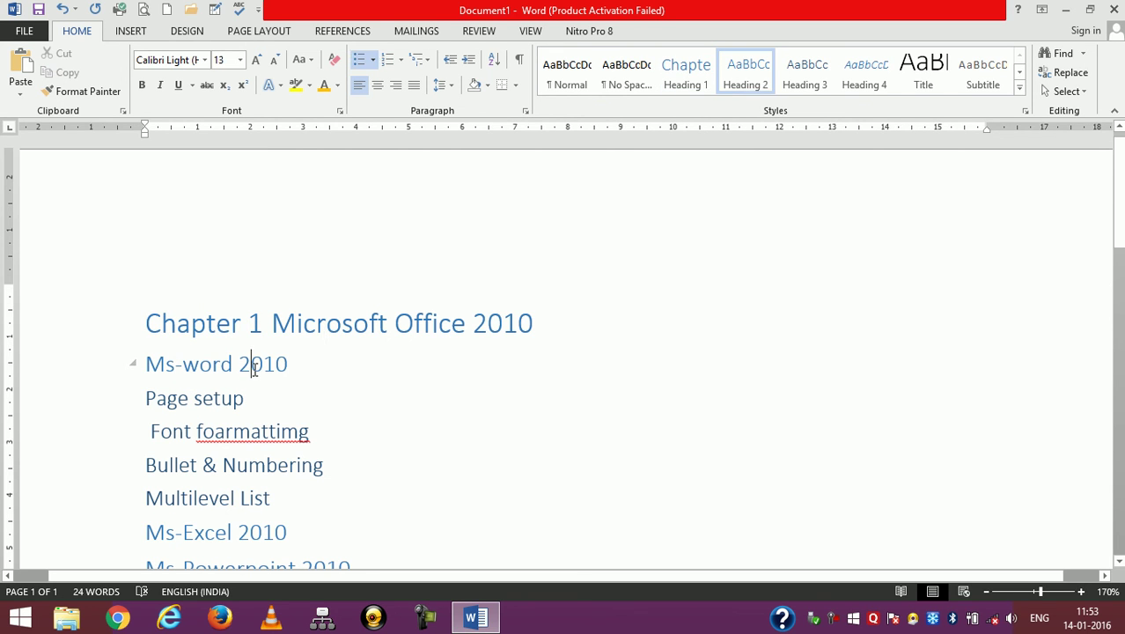
{"action": "left_click", "coordinate": [225, 433]}
{"action": "key", "text": "BackSpace"}
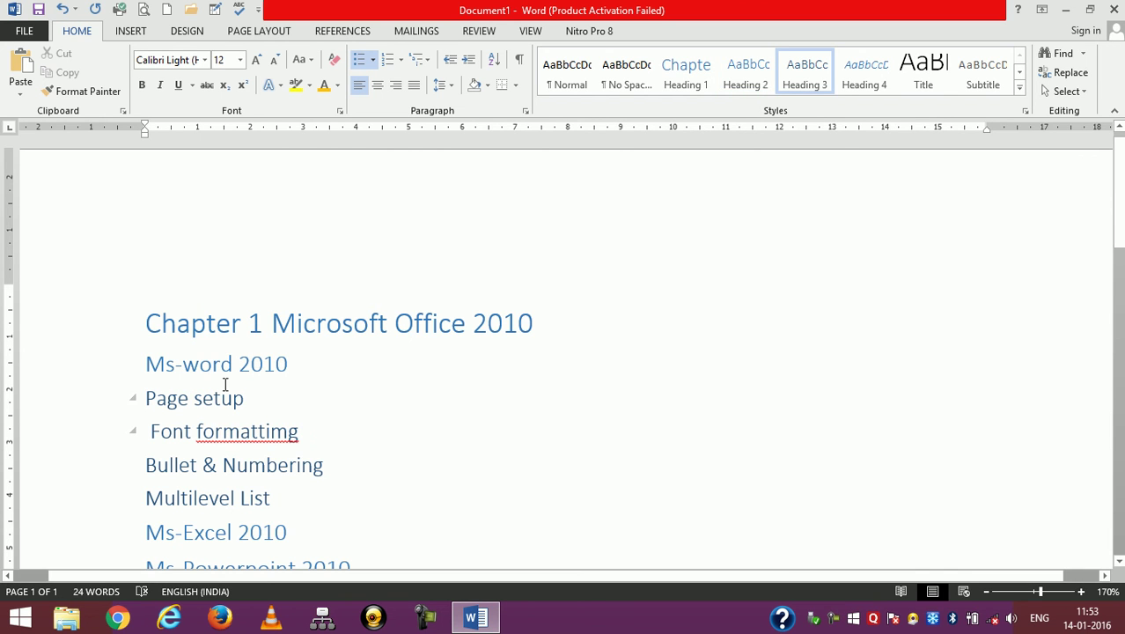
{"action": "key", "text": "ctrl+z"}
{"action": "key", "text": "ctrl+z"}
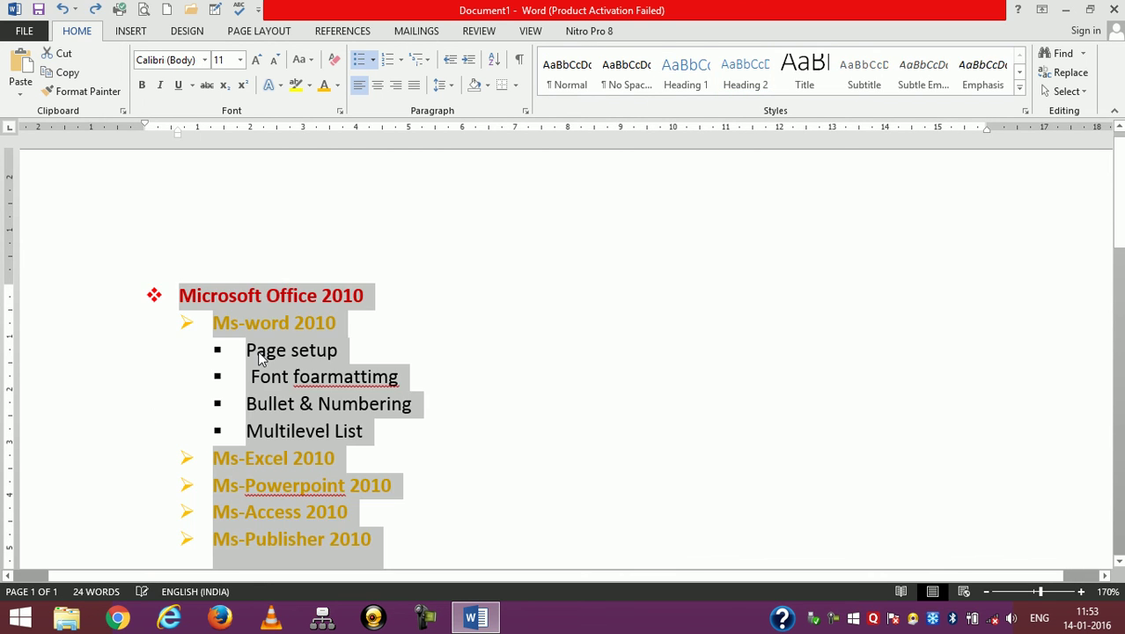
Step: Delete the extra 'a' so it reads 'Font formattimg', then reapply the current bulleted list style
{"action": "left_click", "coordinate": [317, 378]}
{"action": "key", "text": "BackSpace"}
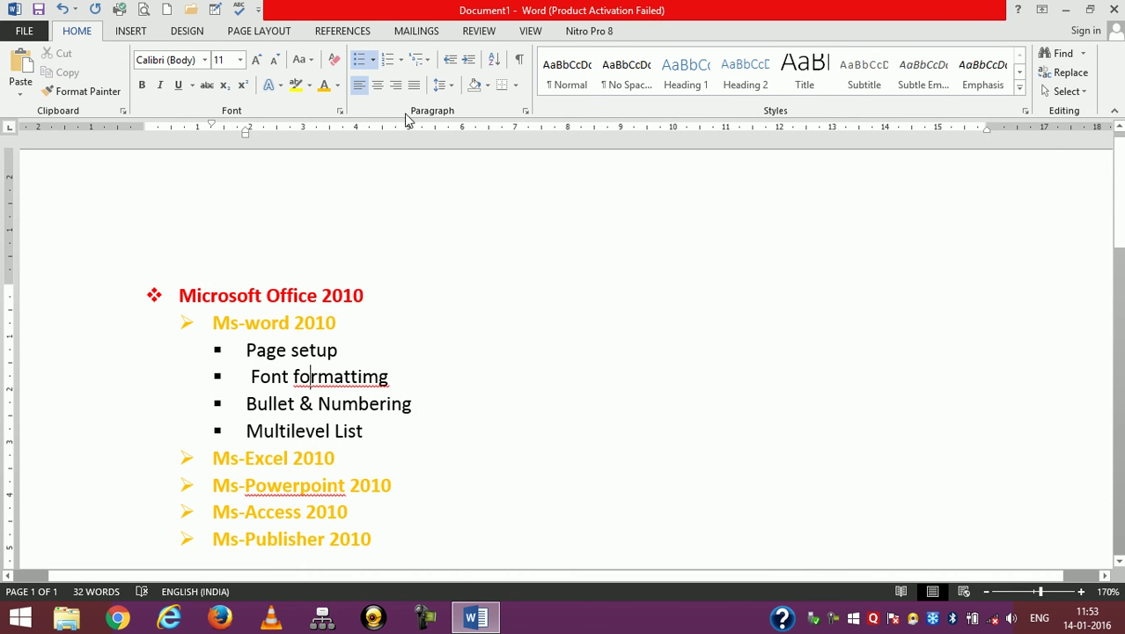
{"action": "left_click", "coordinate": [426, 62]}
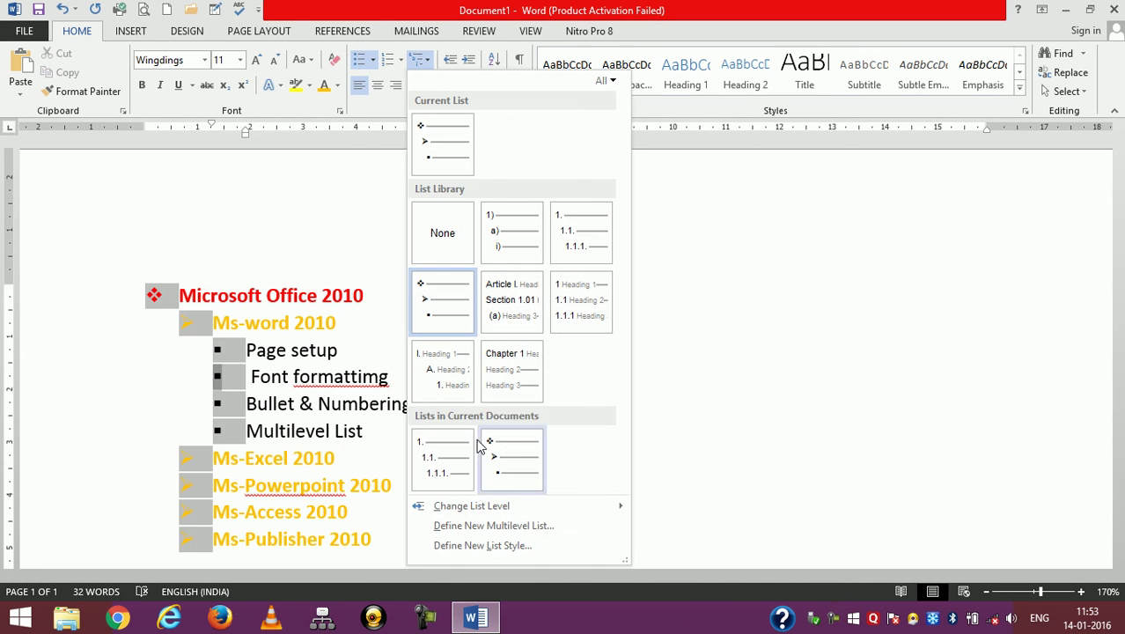
{"action": "left_click", "coordinate": [506, 464]}
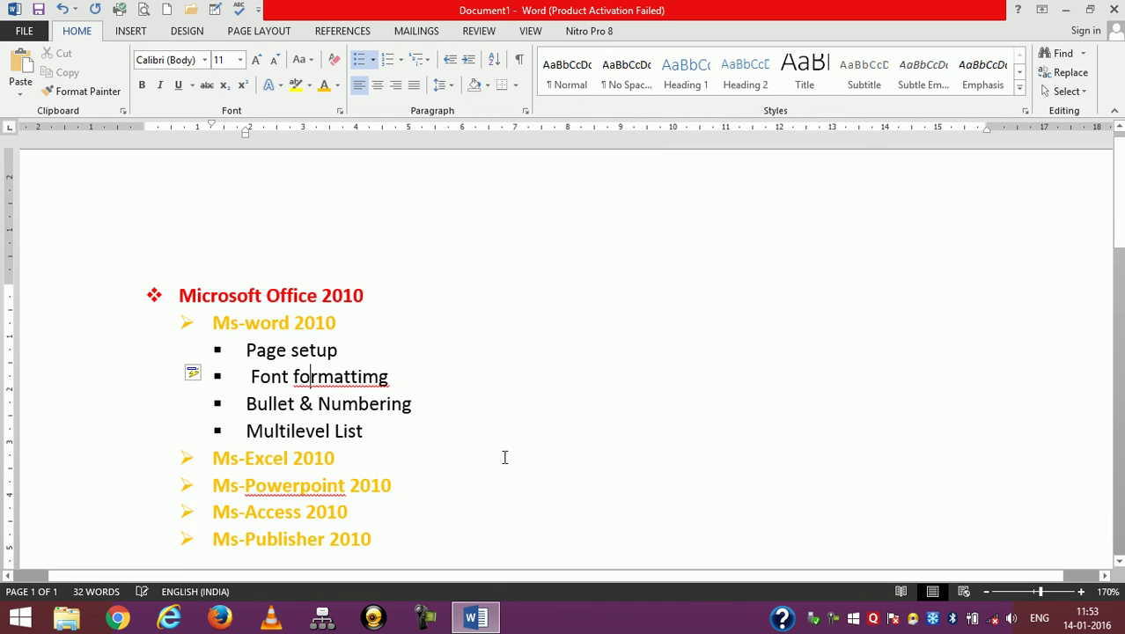
Step: Demote Page setup, Font formattimg, Bullet & Numbering and Multilevel List one level deeper
{"action": "left_click", "coordinate": [244, 354]}
{"action": "key", "text": "Tab"}
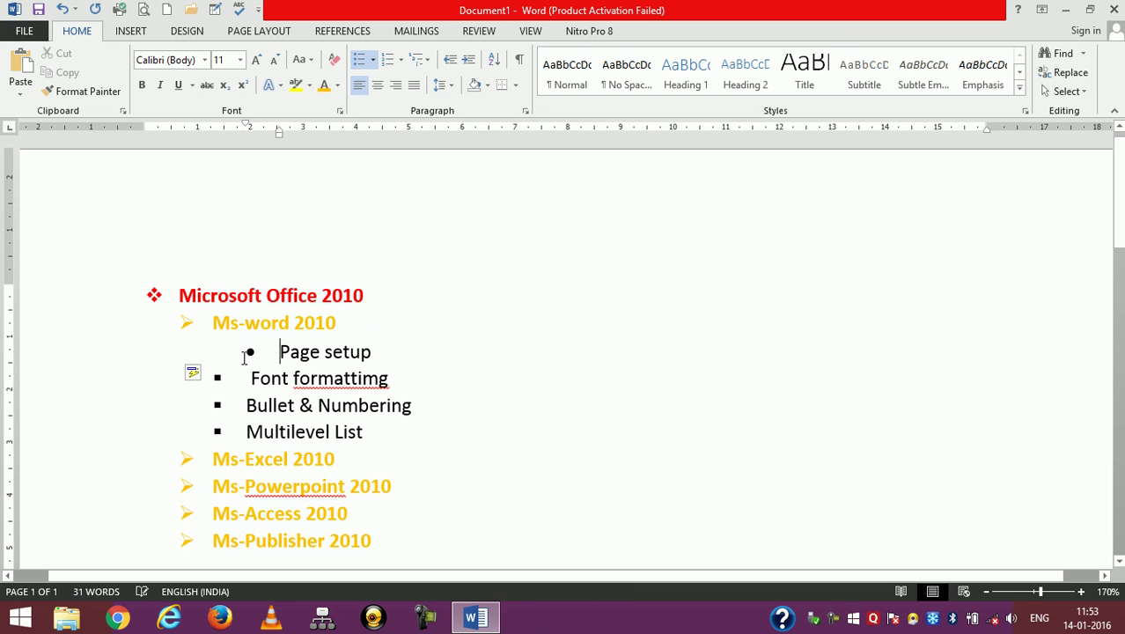
{"action": "left_click", "coordinate": [242, 380]}
{"action": "key", "text": "Tab"}
{"action": "left_click", "coordinate": [244, 404]}
{"action": "key", "text": "Tab"}
{"action": "left_click", "coordinate": [243, 433]}
{"action": "key", "text": "Tab"}
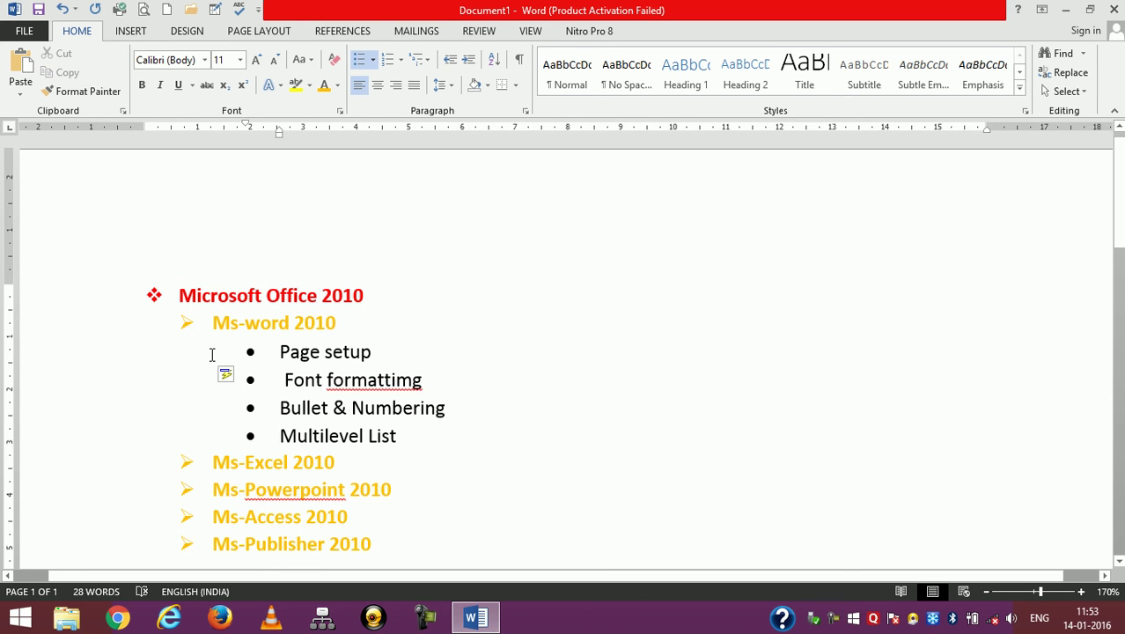
Step: Try removing Page setup's bullet and re-indenting it, then undo so it stays a bulleted item
{"action": "left_click", "coordinate": [279, 352]}
{"action": "key", "text": "BackSpace"}
{"action": "key", "text": "BackSpace"}
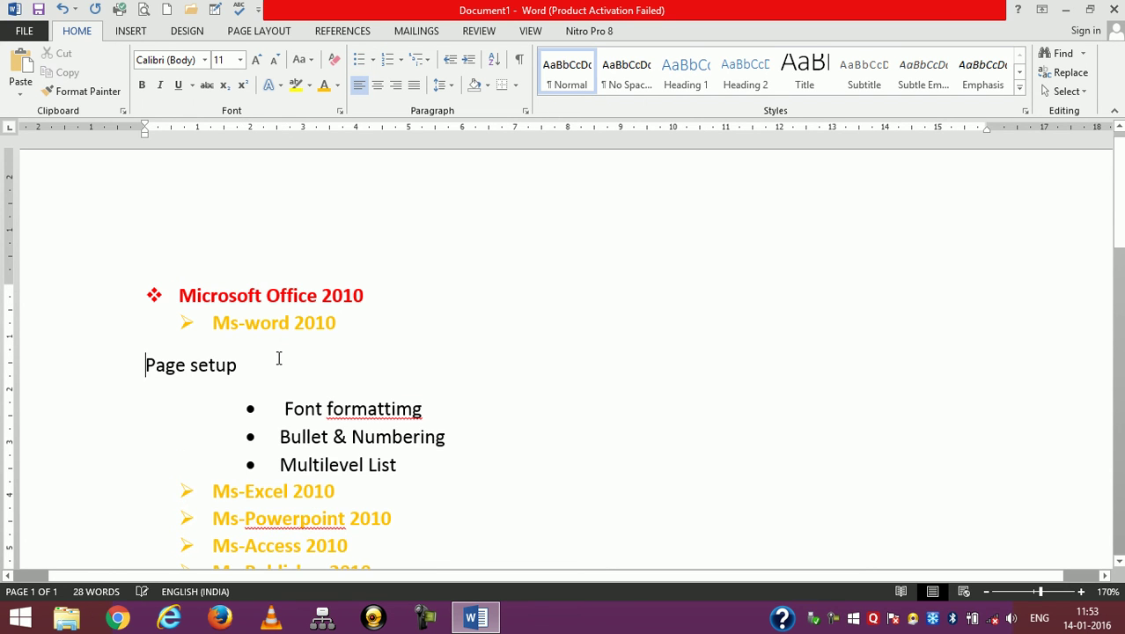
{"action": "key", "text": "Tab"}
{"action": "key", "text": "Tab"}
{"action": "key", "text": "Tab"}
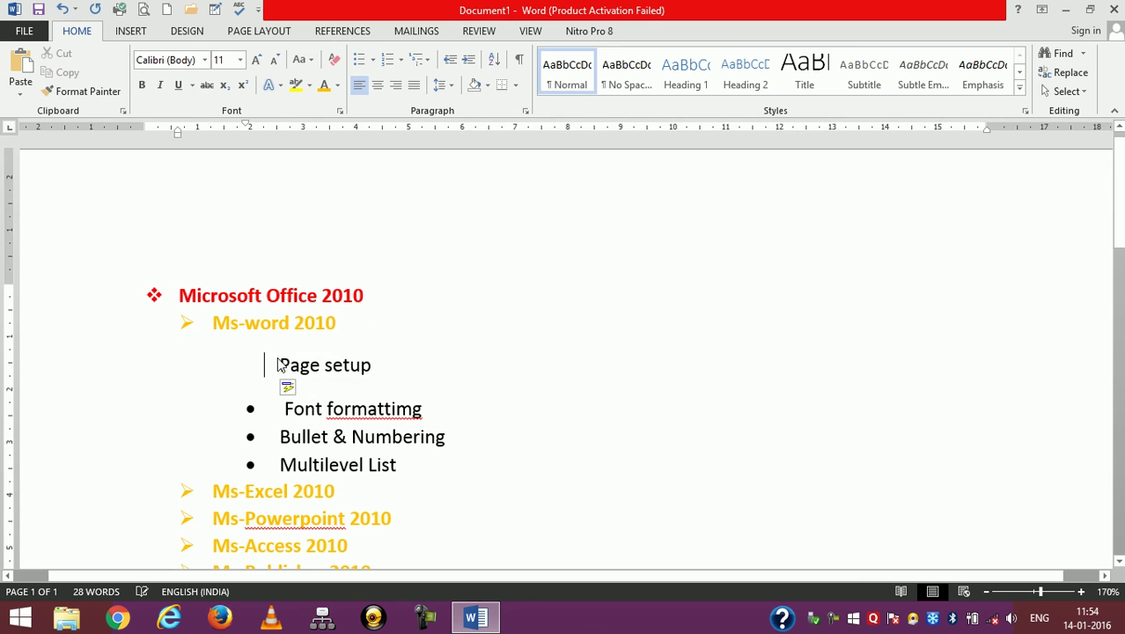
{"action": "key", "text": "ctrl+z"}
{"action": "key", "text": "ctrl+z"}
{"action": "key", "text": "ctrl+z"}
{"action": "key", "text": "ctrl+z"}
{"action": "key", "text": "ctrl+z"}
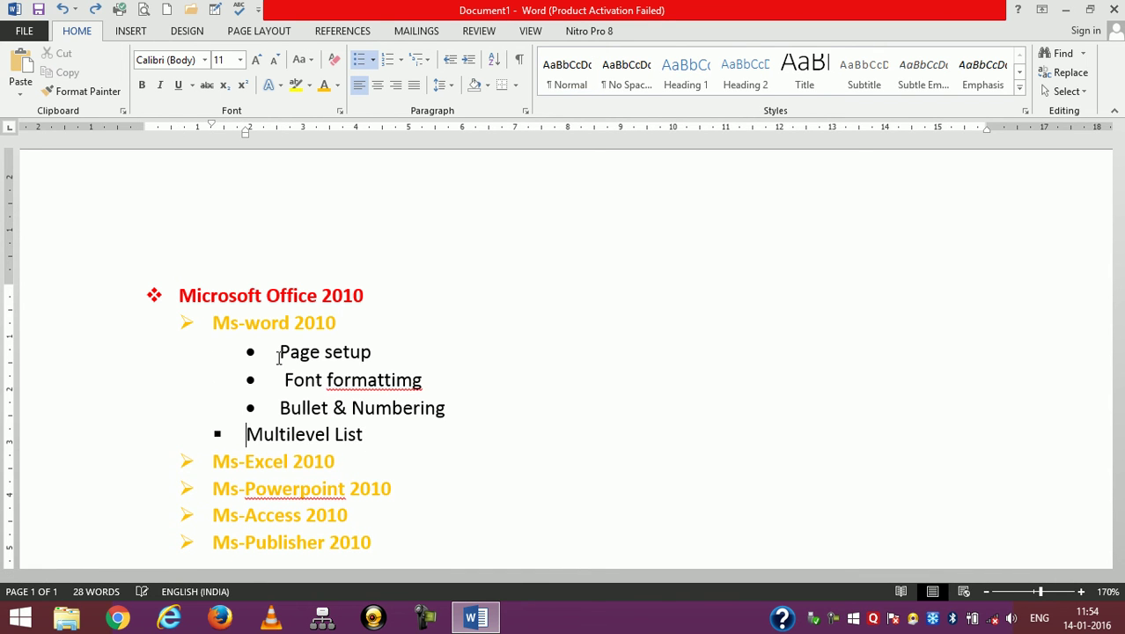
{"action": "key", "text": "ctrl+z"}
{"action": "key", "text": "ctrl+z"}
{"action": "key", "text": "ctrl+z"}
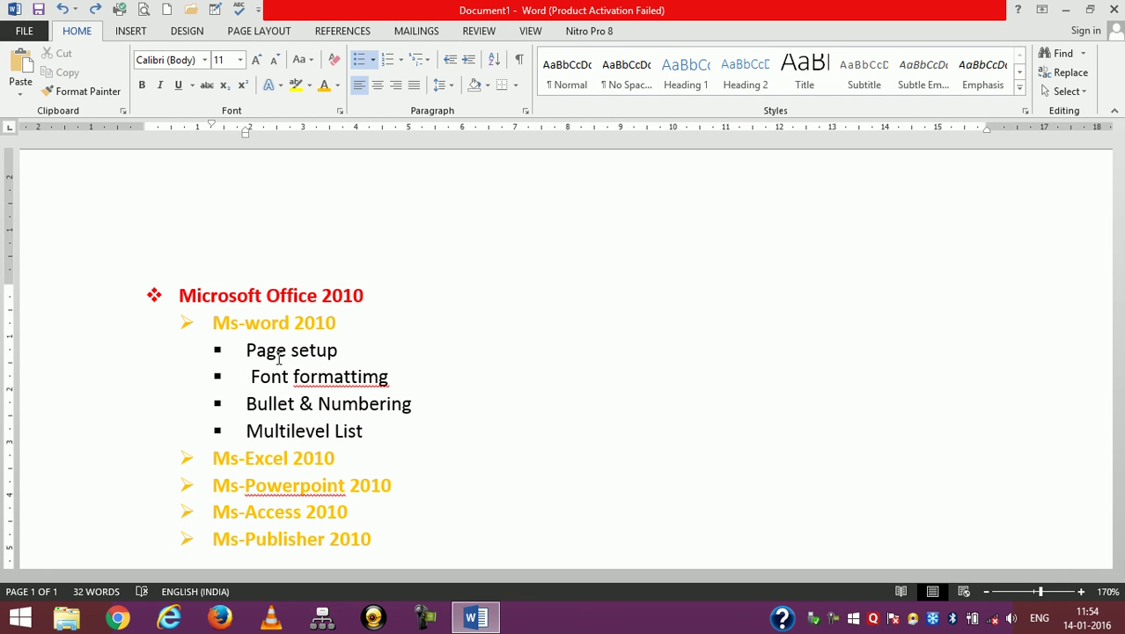
{"action": "left_click", "coordinate": [445, 349]}
{"action": "left_click", "coordinate": [717, 440]}
{"action": "key", "text": "Down"}
{"action": "key", "text": "Down"}
{"action": "key", "text": "Down"}
{"action": "key", "text": "Down"}
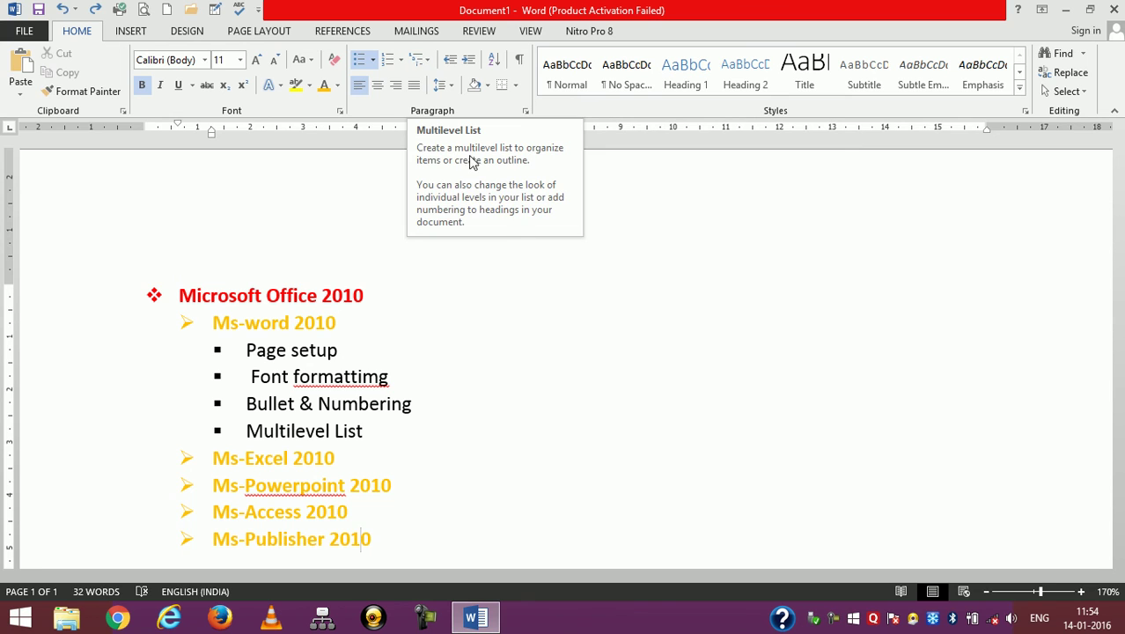
{"action": "left_click", "coordinate": [555, 299]}
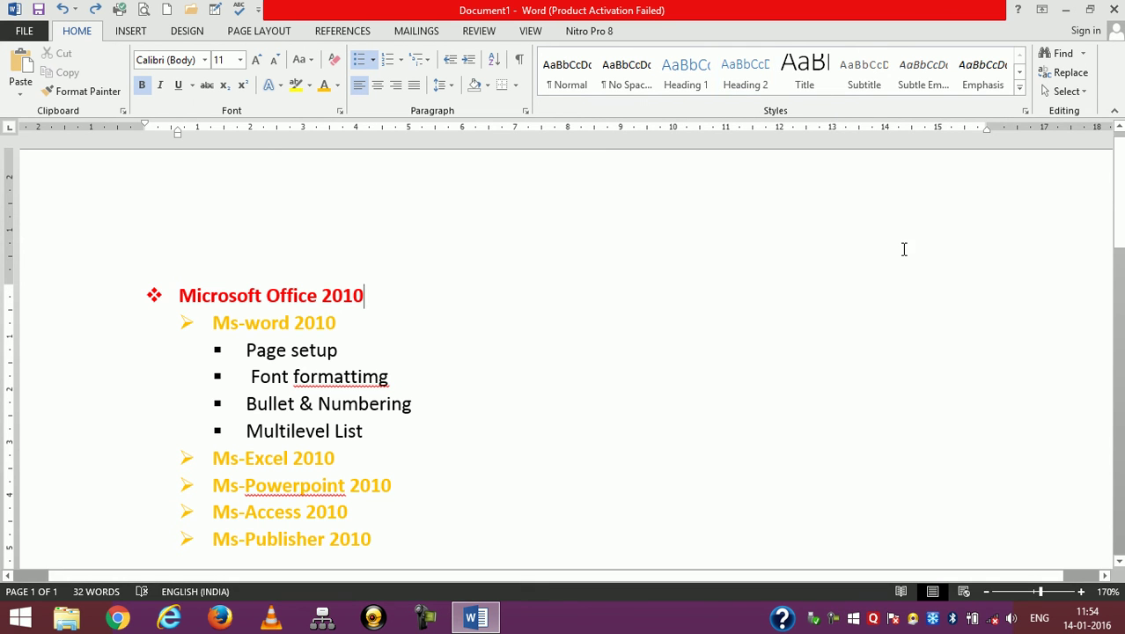
Step: Minimize the Word window to reveal the Free Video Tutorials title card
{"action": "left_click", "coordinate": [1068, 11]}
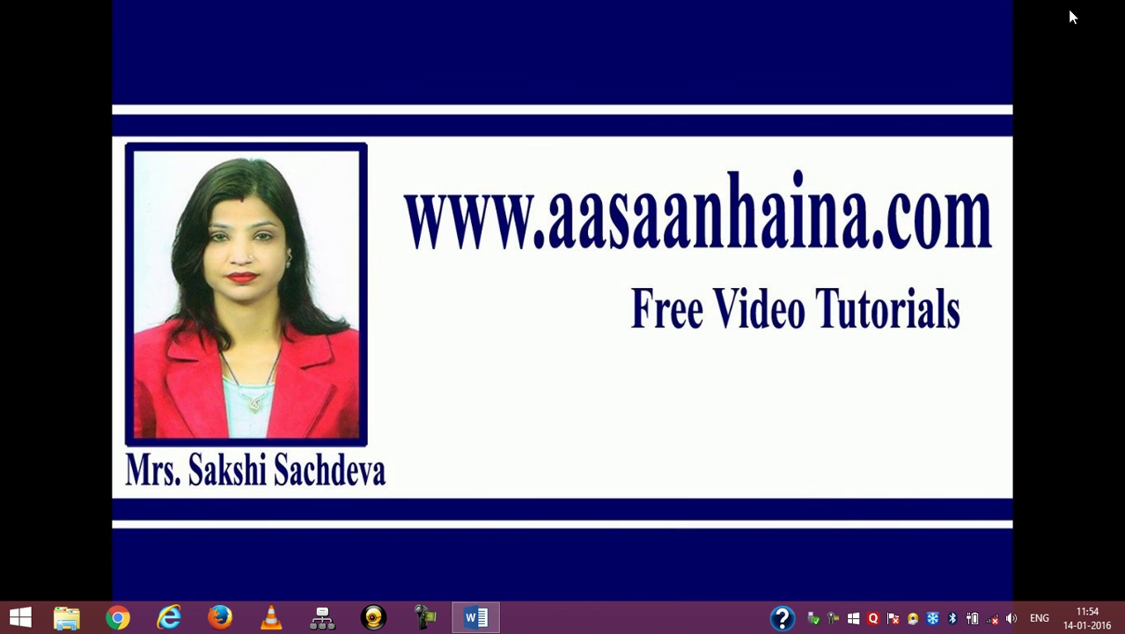